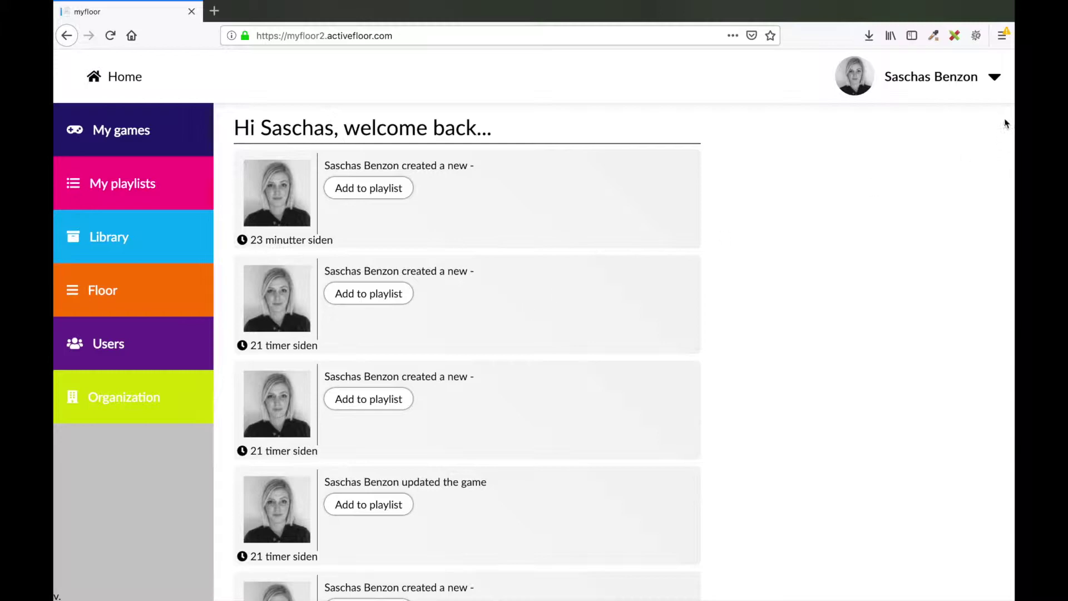
- Start creating a new Memory game in My games
{"action": "left_click", "coordinate": [142, 136]}
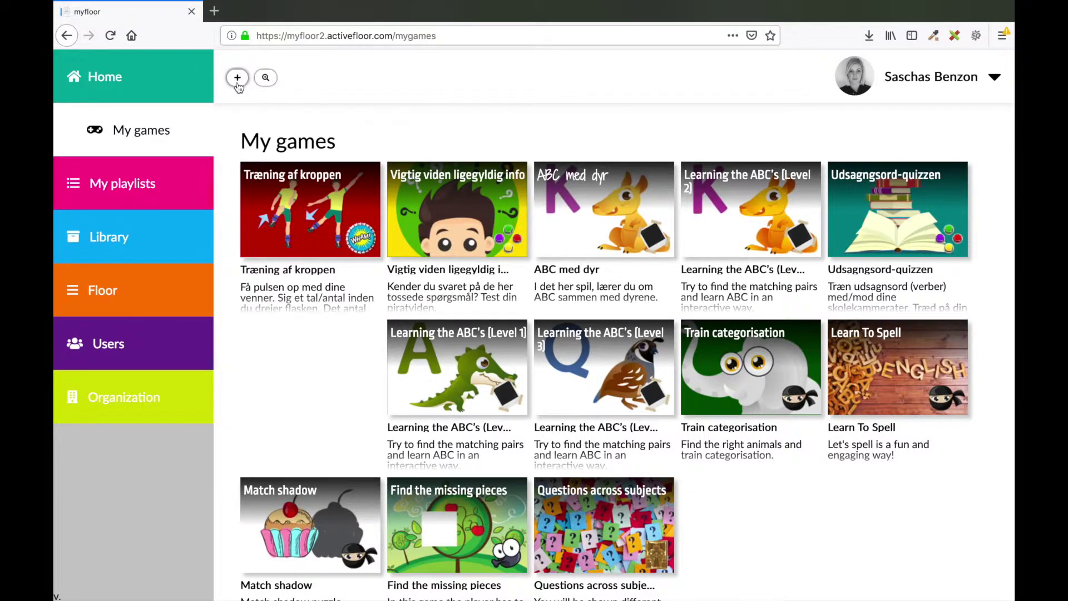
{"action": "left_click", "coordinate": [238, 83]}
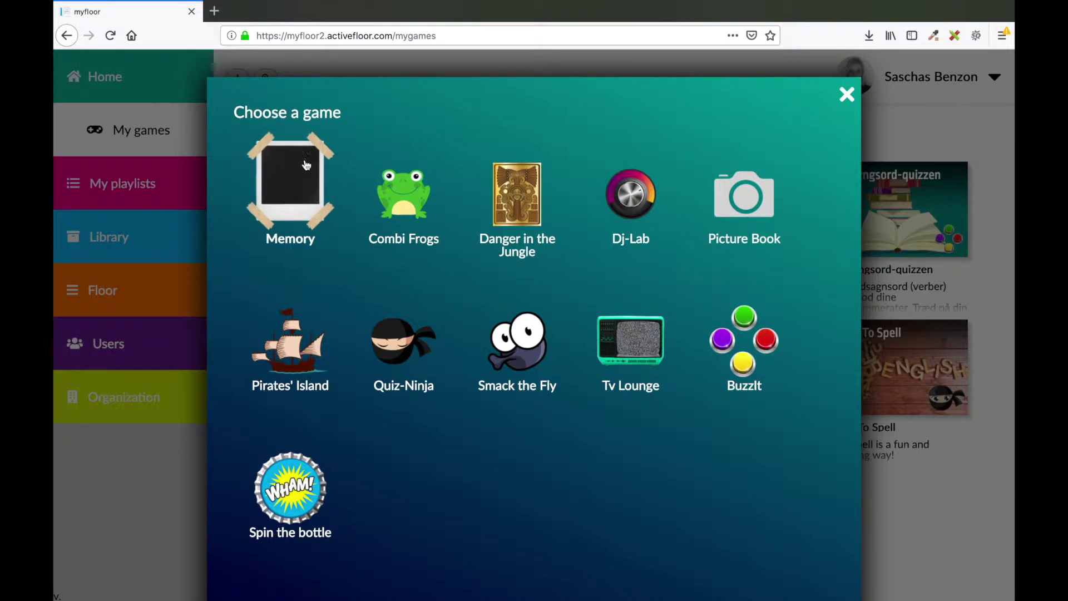
{"action": "left_click", "coordinate": [294, 198]}
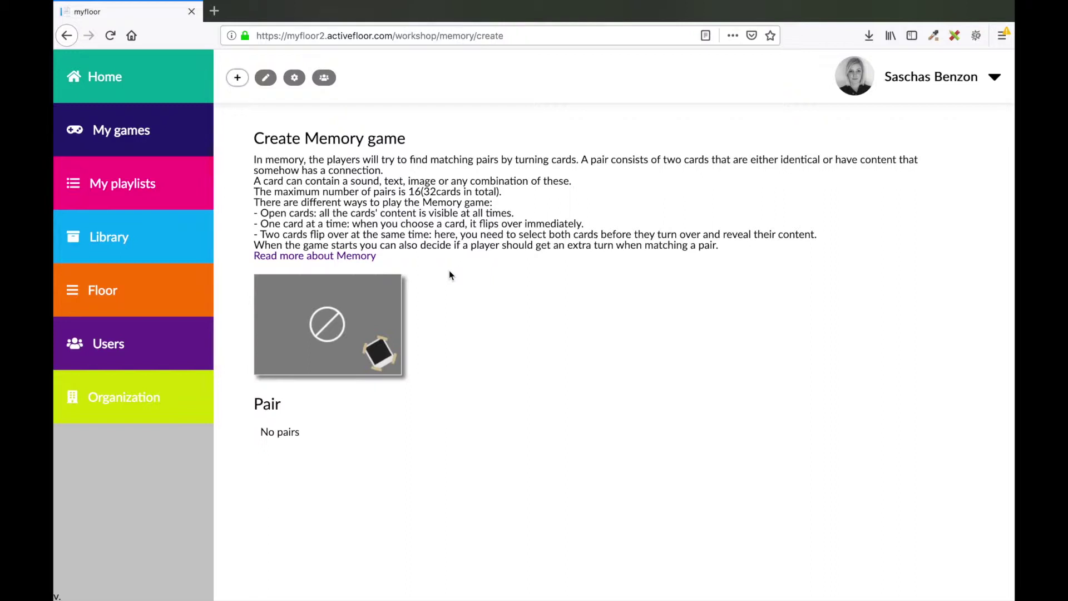
- Begin a new pair and upload the picture with the quail, rabbit, sheep and tiger tiles for its first card
{"action": "left_click", "coordinate": [238, 79]}
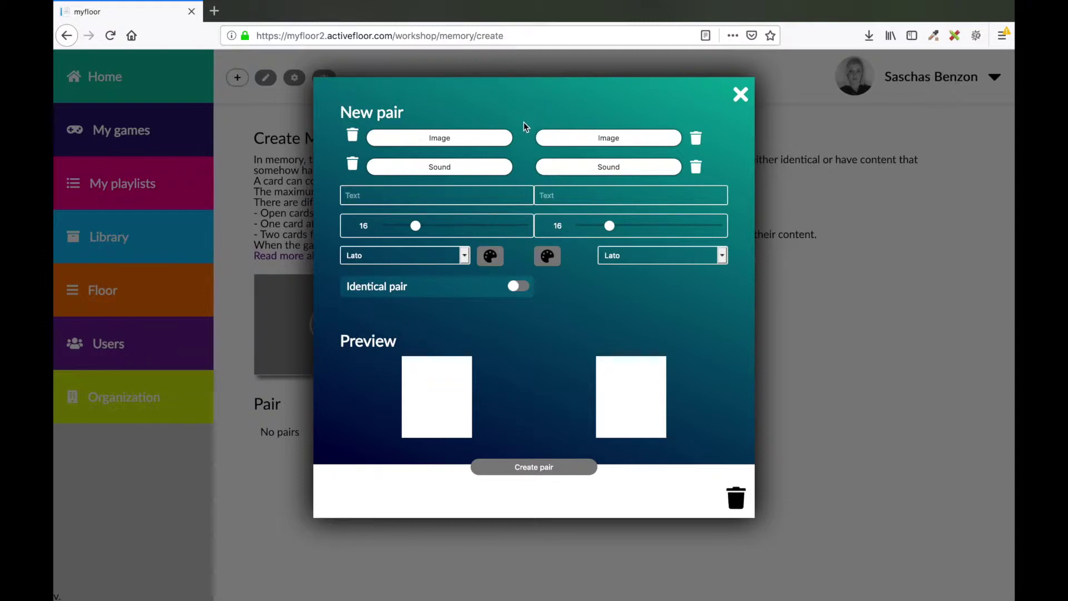
{"action": "left_click", "coordinate": [461, 141]}
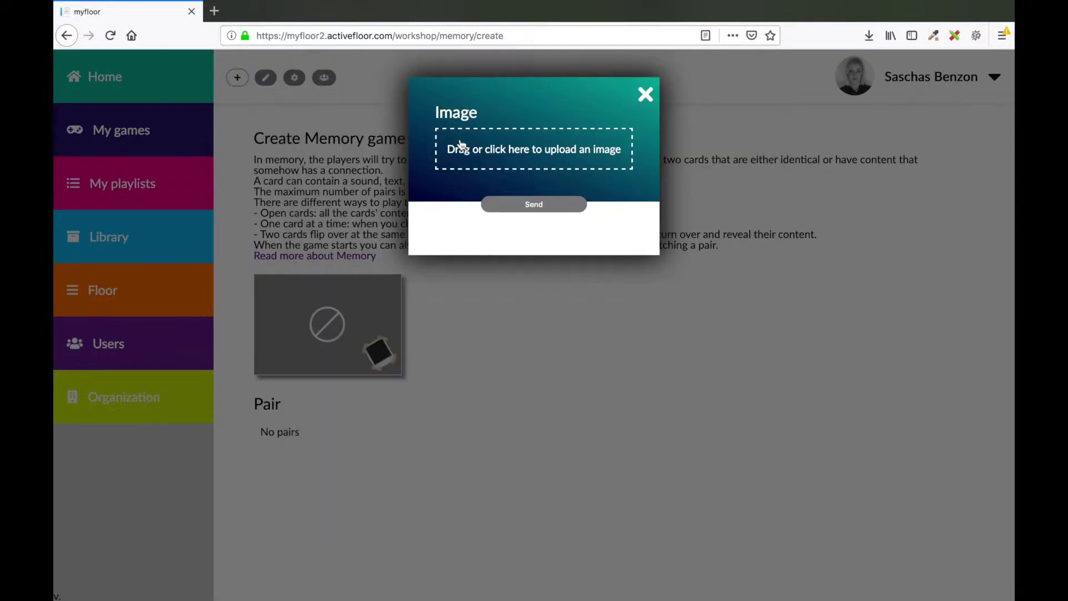
{"action": "left_click", "coordinate": [528, 158]}
{"action": "double_click", "coordinate": [540, 212]}
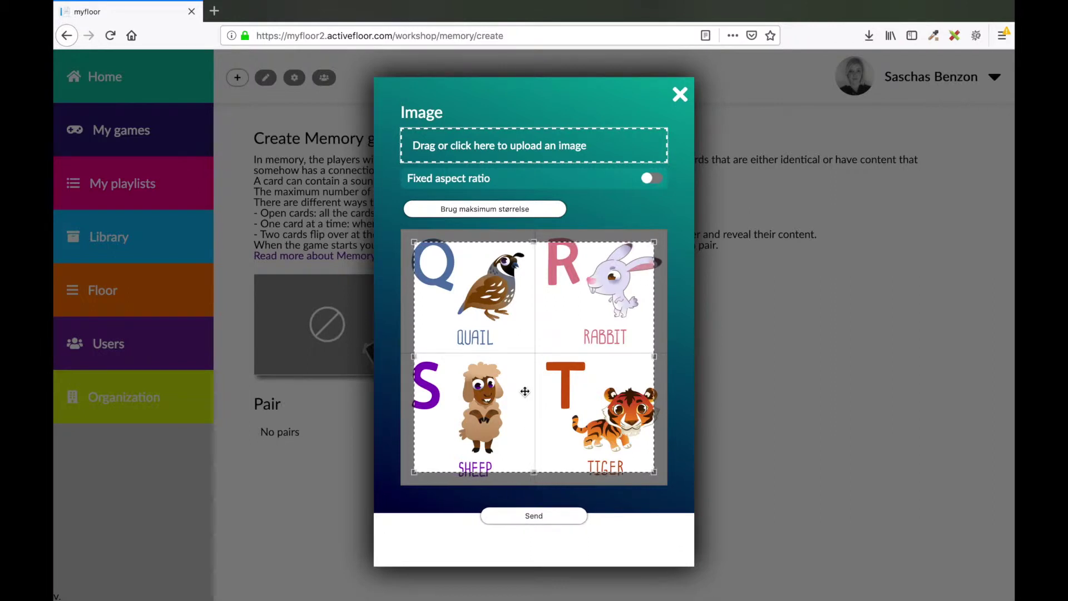
- Crop the picture to the whole tiger tile, including the letter T and the caption, and apply it to the first card
{"action": "left_click_drag", "start_coordinate": [413, 242], "coordinate": [544, 358]}
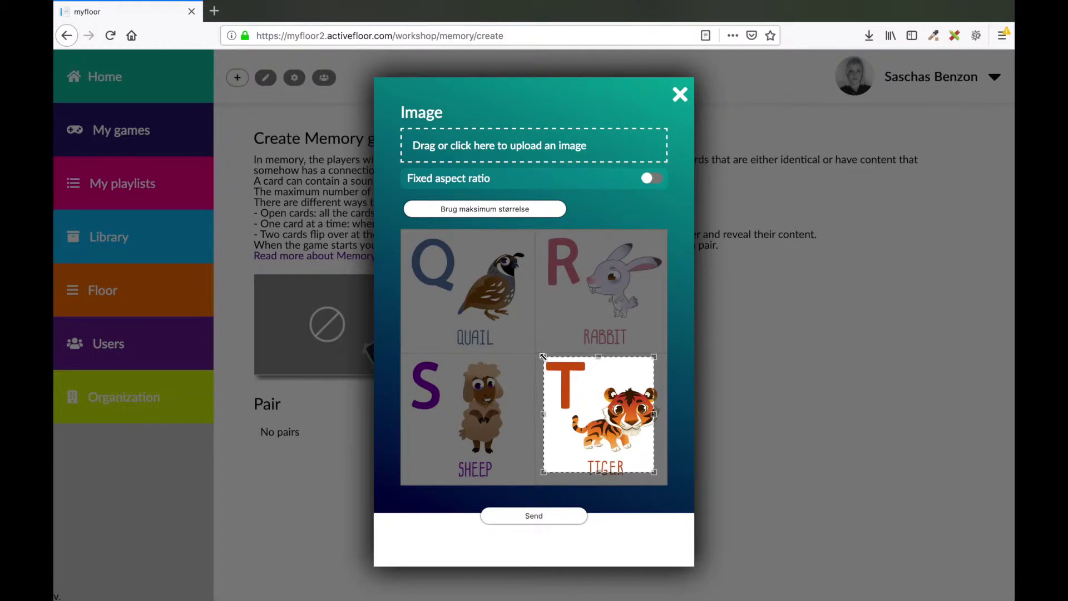
{"action": "left_click_drag", "start_coordinate": [655, 414], "coordinate": [662, 416]}
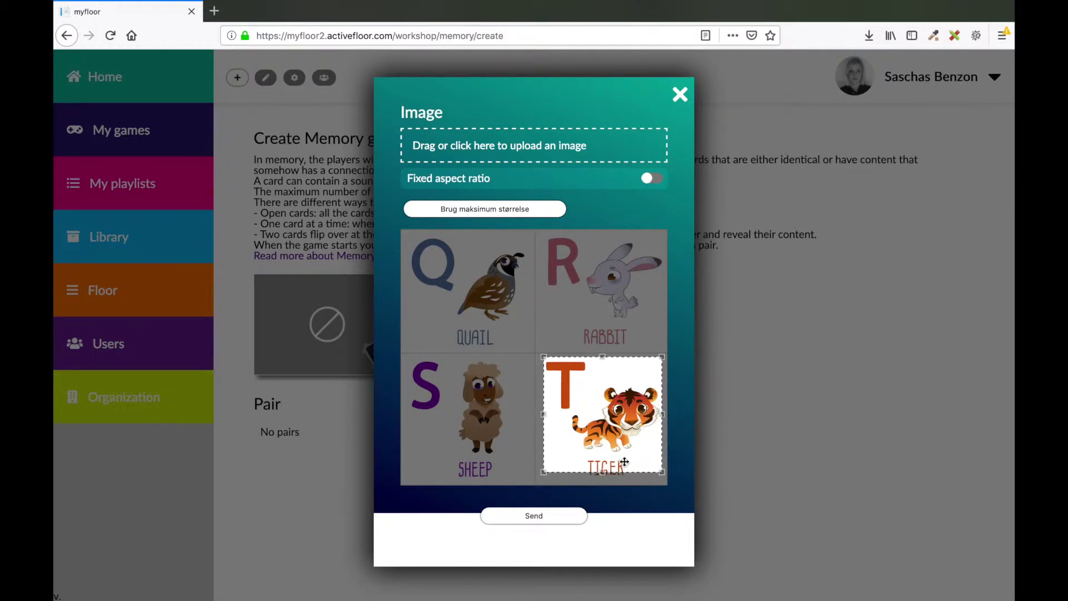
{"action": "left_click_drag", "start_coordinate": [602, 471], "coordinate": [602, 478]}
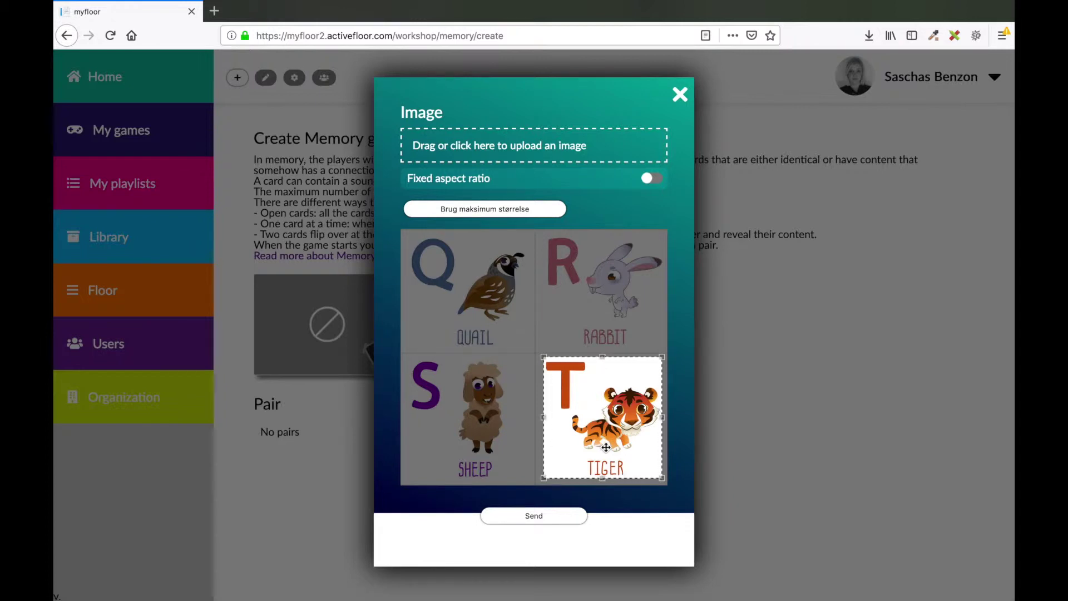
{"action": "left_click_drag", "start_coordinate": [603, 354], "coordinate": [602, 358]}
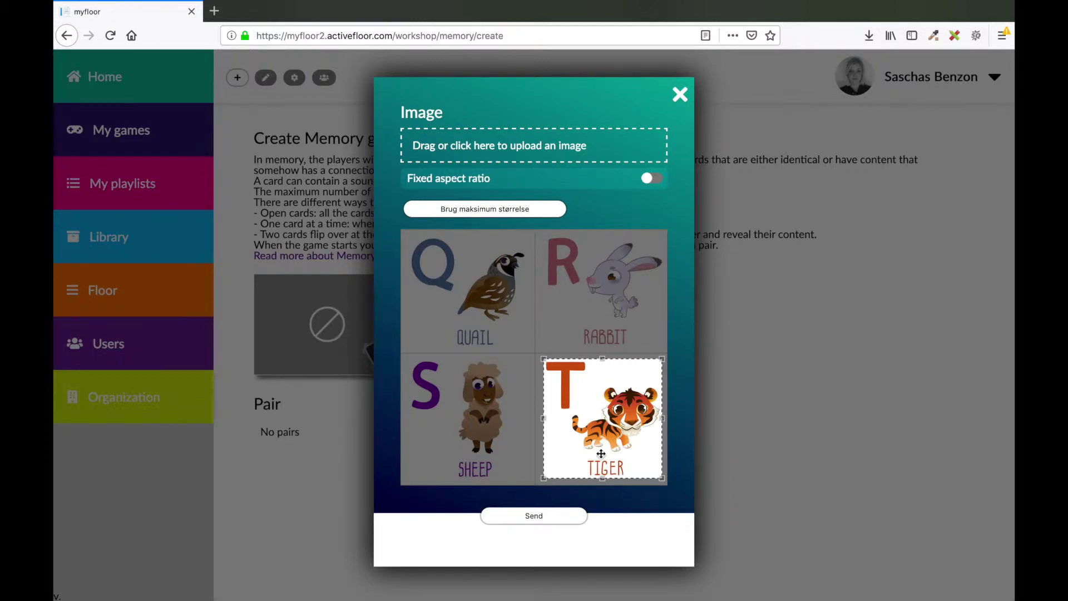
{"action": "left_click", "coordinate": [534, 516]}
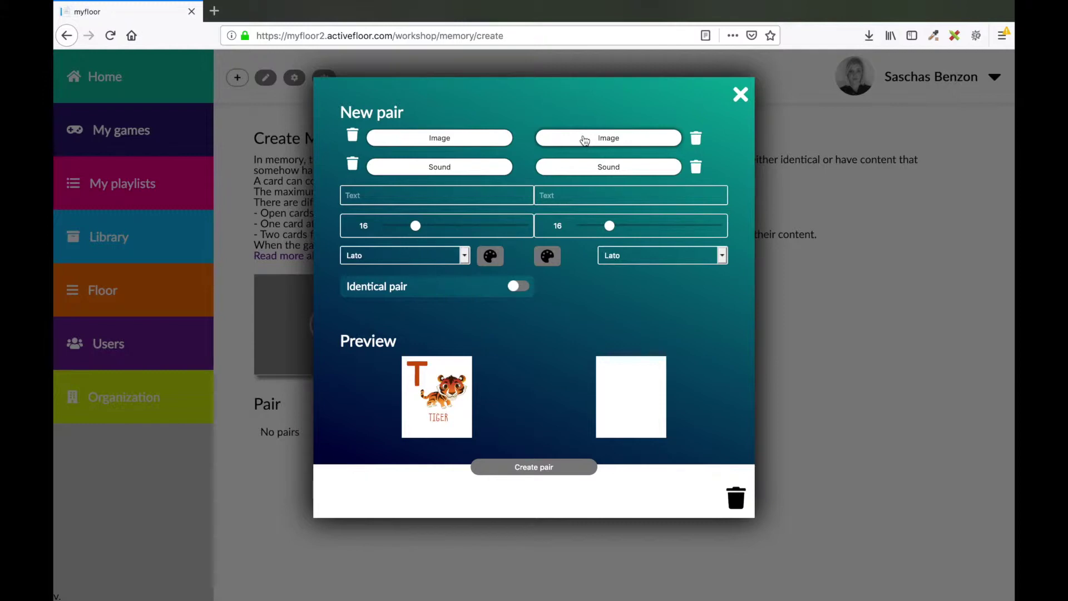
- Make the cards an identical pair and create the pair
{"action": "left_click", "coordinate": [519, 287]}
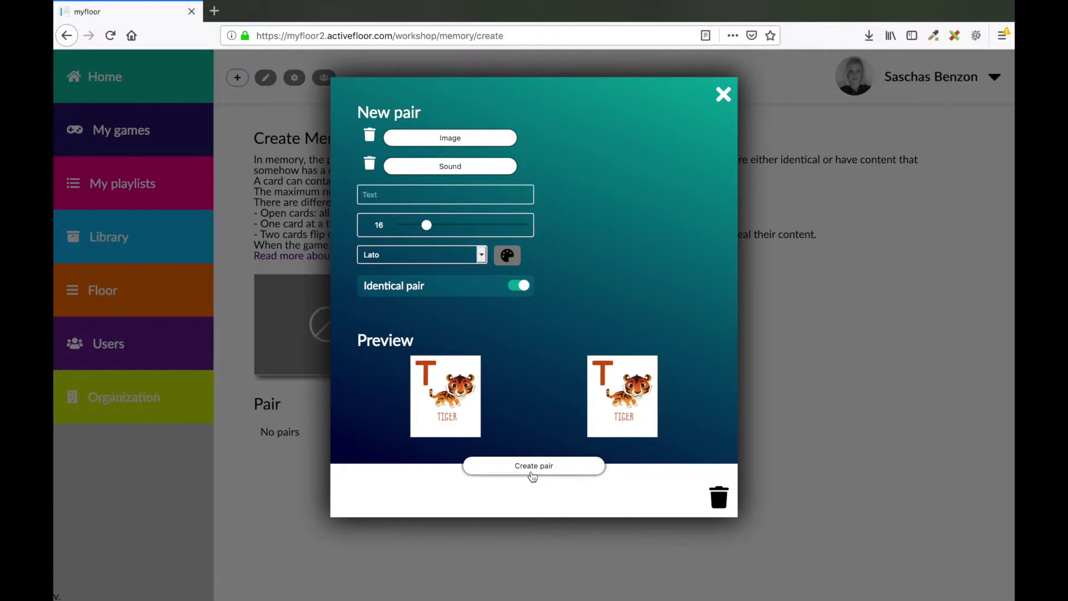
{"action": "left_click", "coordinate": [532, 473]}
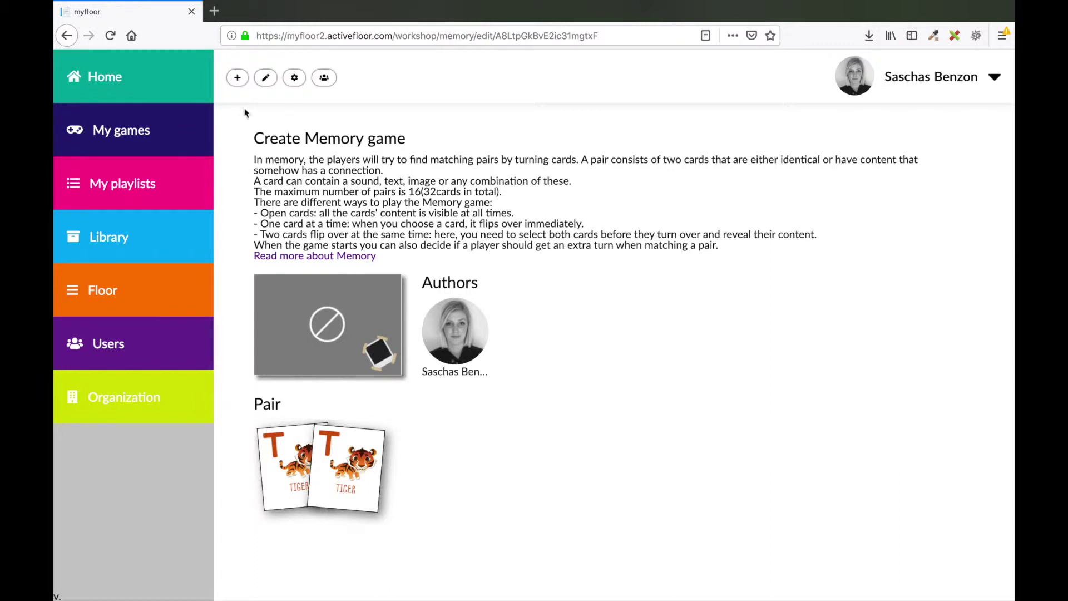
- Begin another pair and upload the same four-animal picture for its first card
{"action": "left_click", "coordinate": [237, 79]}
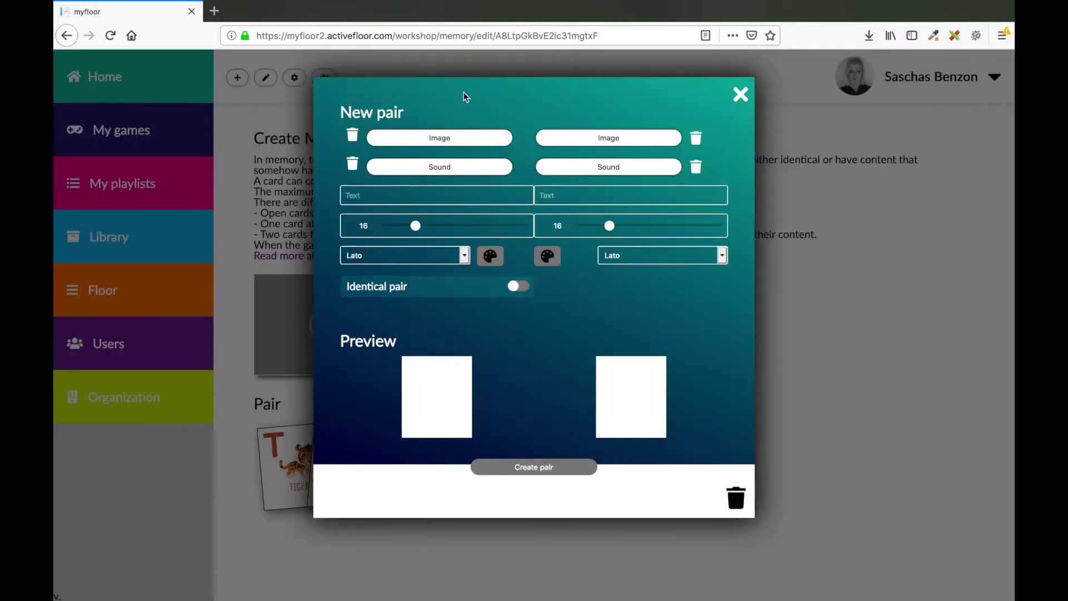
{"action": "left_click", "coordinate": [435, 140]}
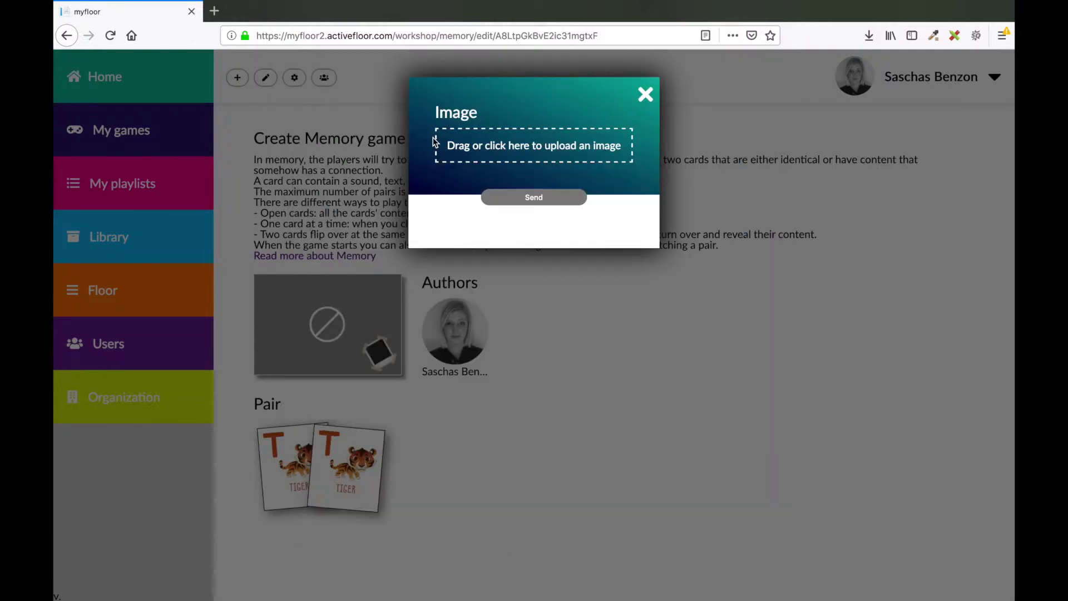
{"action": "left_click", "coordinate": [483, 142]}
{"action": "double_click", "coordinate": [542, 219]}
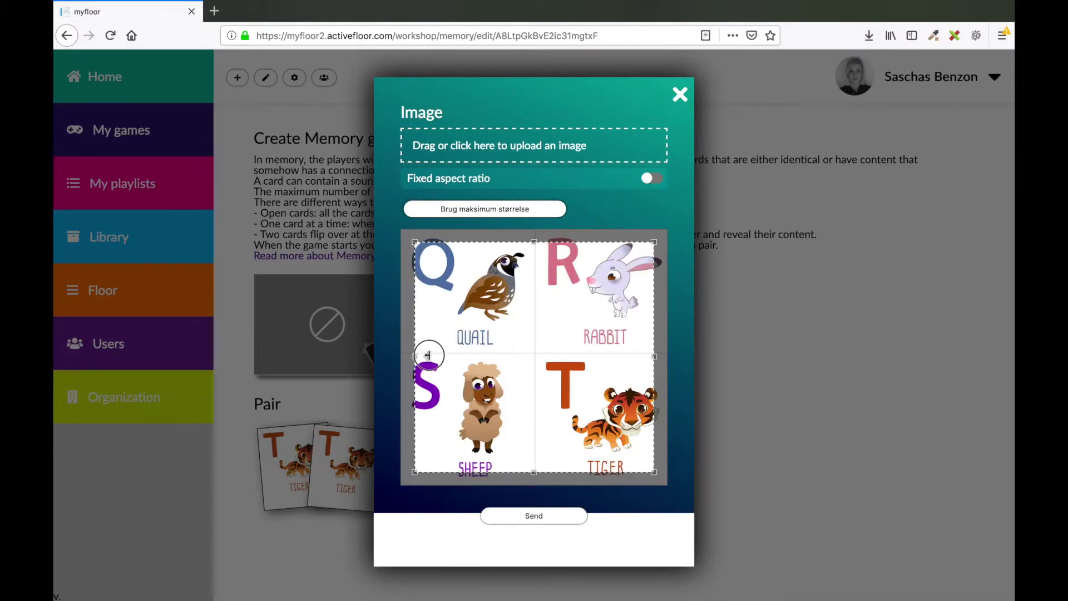
- Crop the picture tightly to the tiger figure, excluding the letter T and the caption, and apply it to the first card
{"action": "left_click_drag", "start_coordinate": [414, 356], "coordinate": [569, 360]}
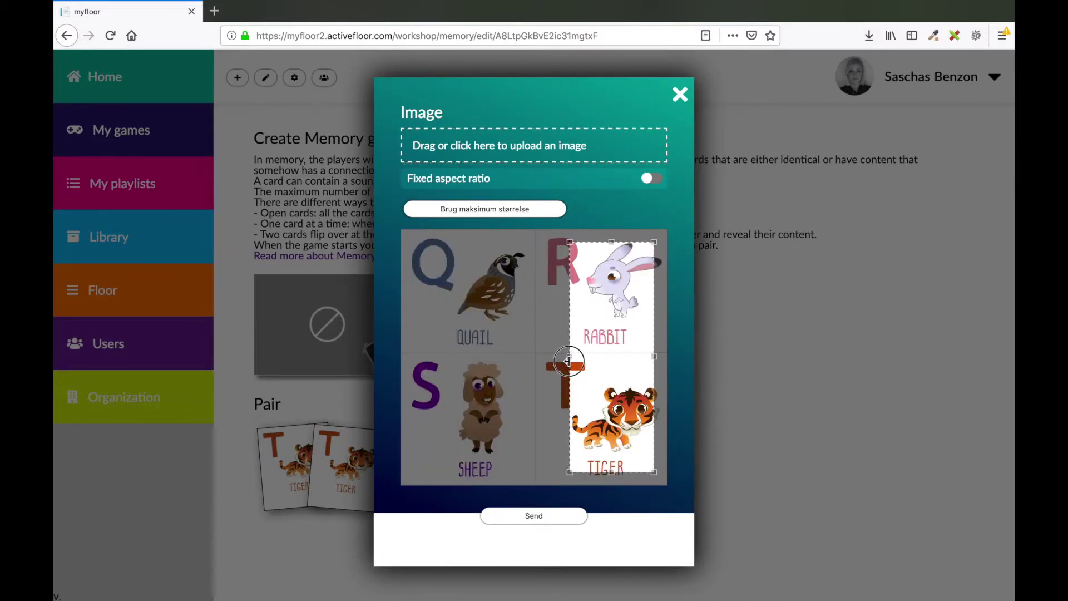
{"action": "left_click_drag", "start_coordinate": [612, 471], "coordinate": [613, 456]}
{"action": "left_click_drag", "start_coordinate": [614, 242], "coordinate": [617, 383]}
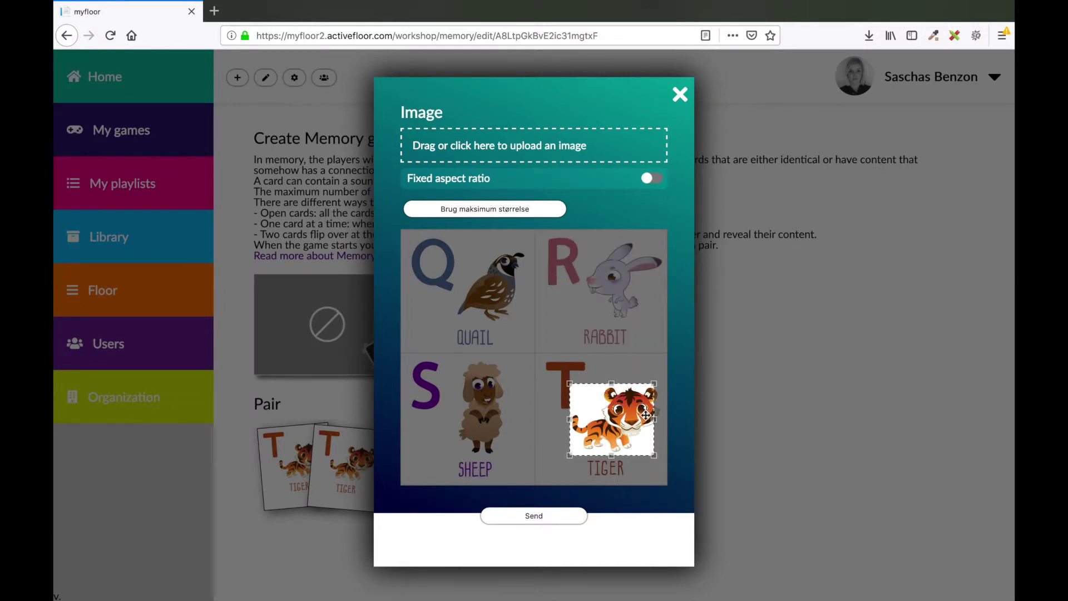
{"action": "mouse_move", "coordinate": [653, 419]}
{"action": "left_mouse_down"}
{"action": "mouse_move", "coordinate": [672, 419]}
{"action": "mouse_move", "coordinate": [661, 420]}
{"action": "left_mouse_up"}
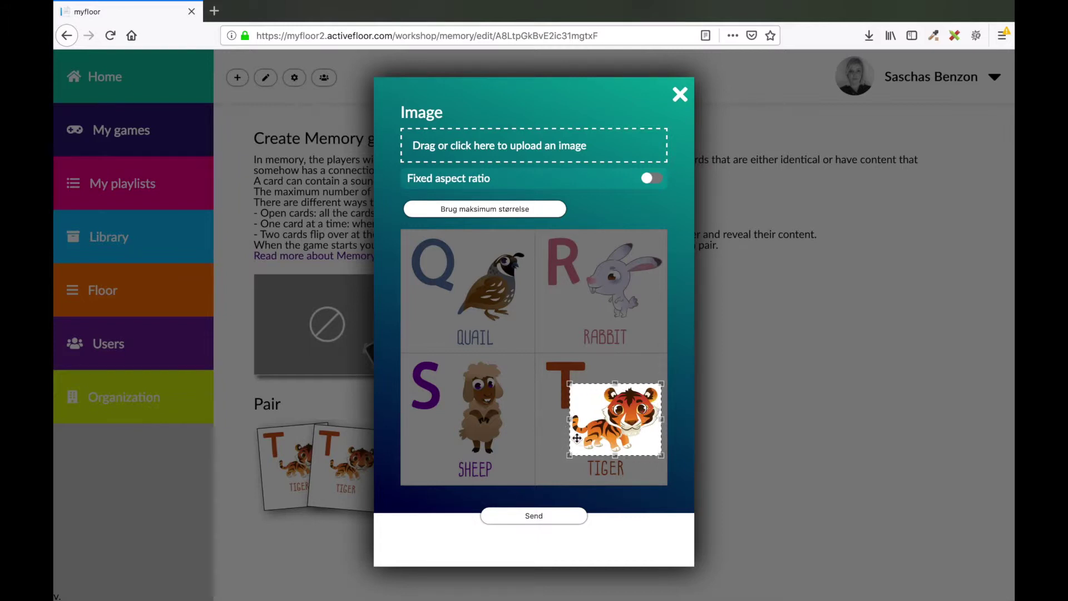
{"action": "mouse_move", "coordinate": [568, 419]}
{"action": "left_mouse_down"}
{"action": "mouse_move", "coordinate": [558, 420]}
{"action": "mouse_move", "coordinate": [571, 420]}
{"action": "left_mouse_up"}
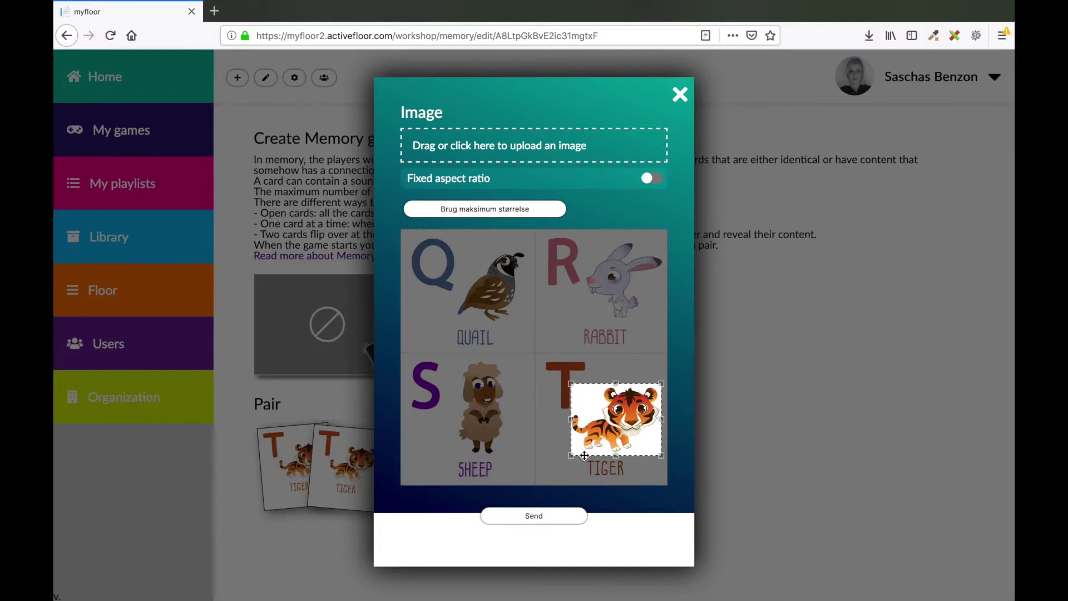
{"action": "left_click", "coordinate": [537, 516]}
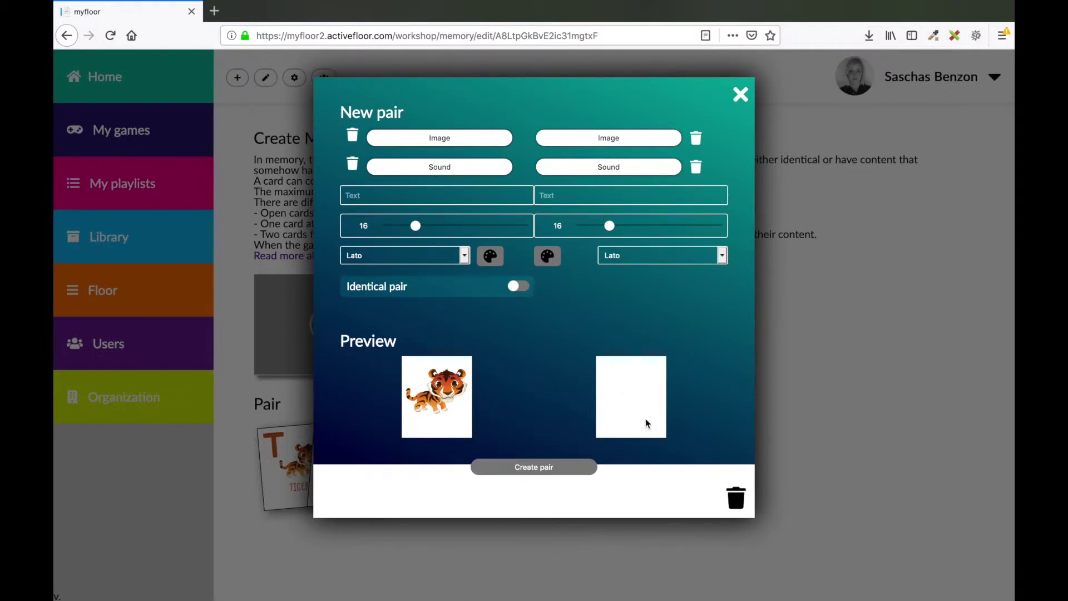
- Give the second card the text "Tiger" at size 32 in the Spirax font
{"action": "left_click", "coordinate": [585, 193]}
{"action": "type", "text": "Tiger"}
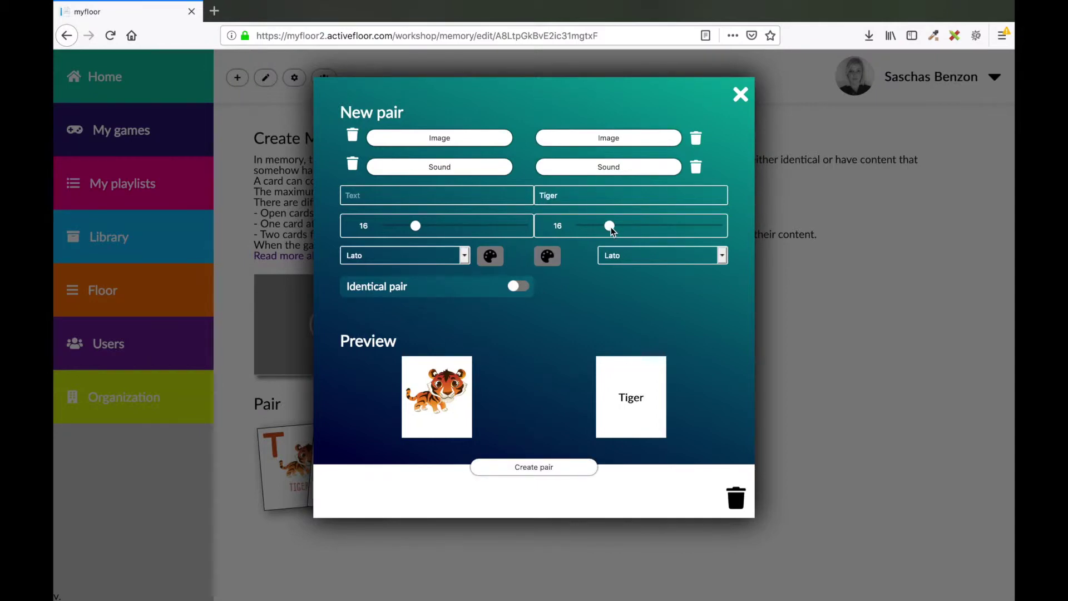
{"action": "left_click_drag", "start_coordinate": [612, 230], "coordinate": [649, 230]}
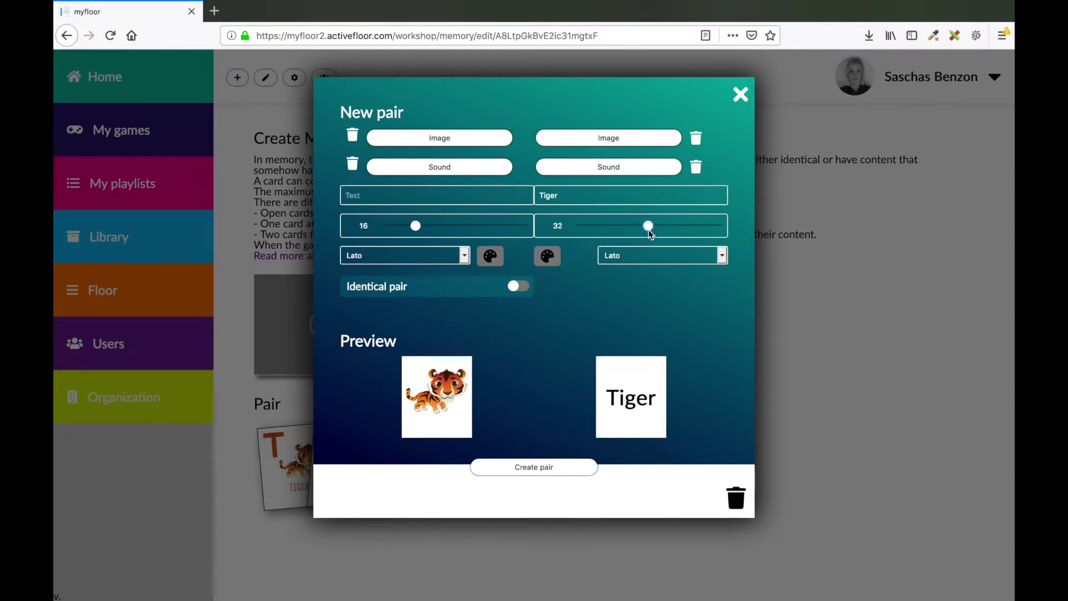
{"action": "left_click", "coordinate": [656, 262]}
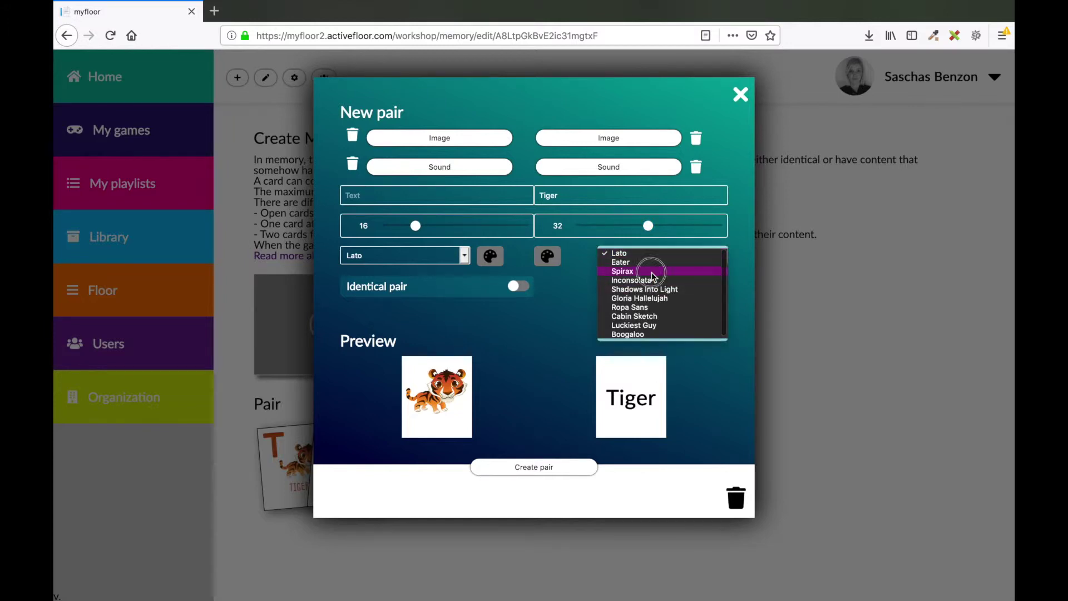
{"action": "left_click", "coordinate": [652, 272]}
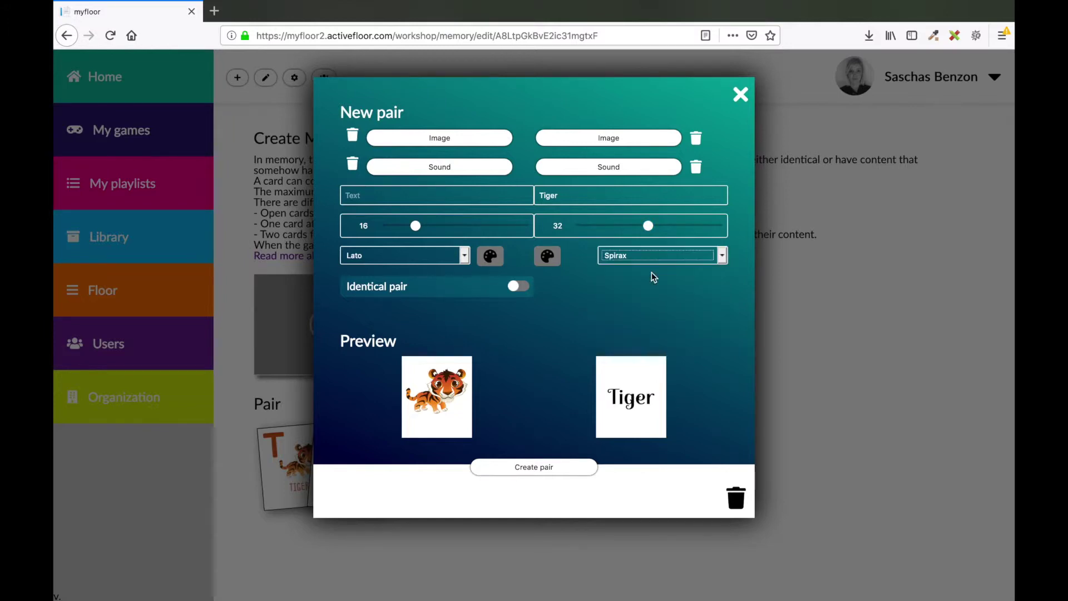
- Colour the second card's text yellow-orange and create the picture-and-word pair
{"action": "left_click", "coordinate": [548, 256]}
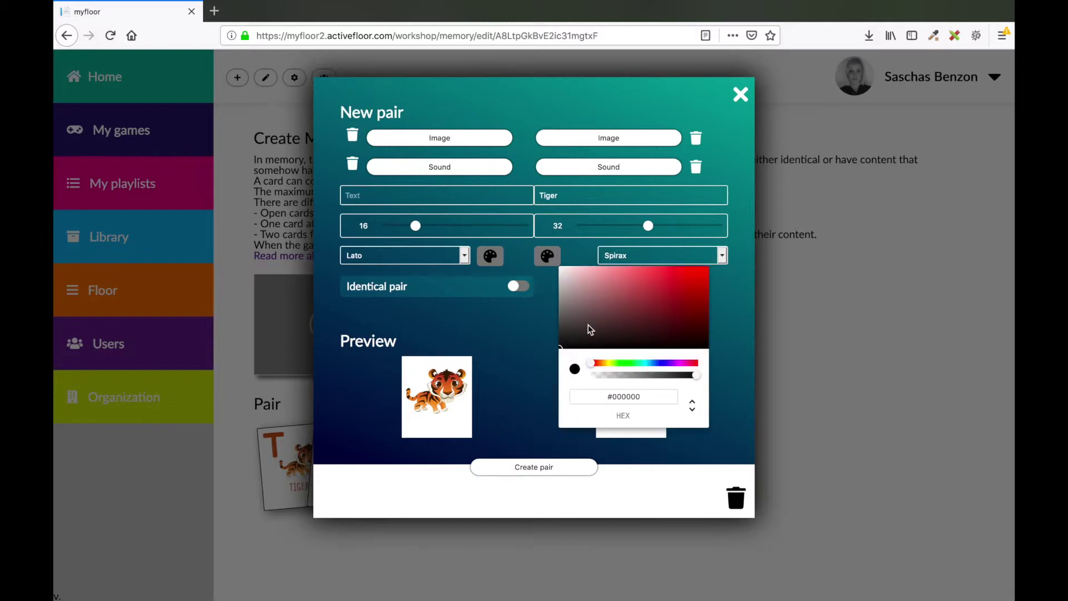
{"action": "left_click_drag", "start_coordinate": [594, 363], "coordinate": [606, 366]}
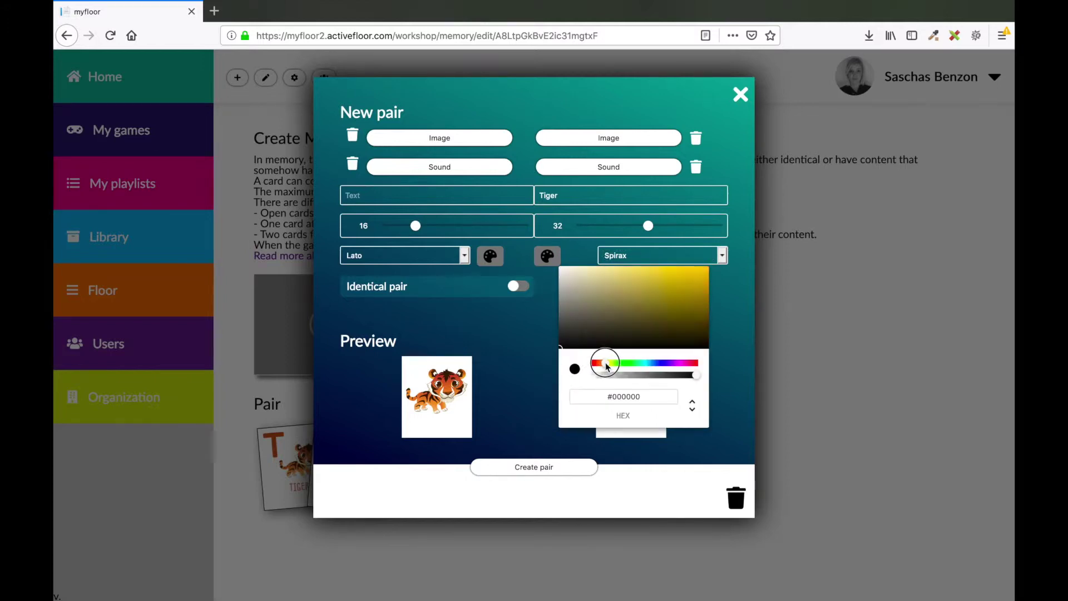
{"action": "left_click_drag", "start_coordinate": [668, 309], "coordinate": [696, 271]}
{"action": "left_click", "coordinate": [605, 363]}
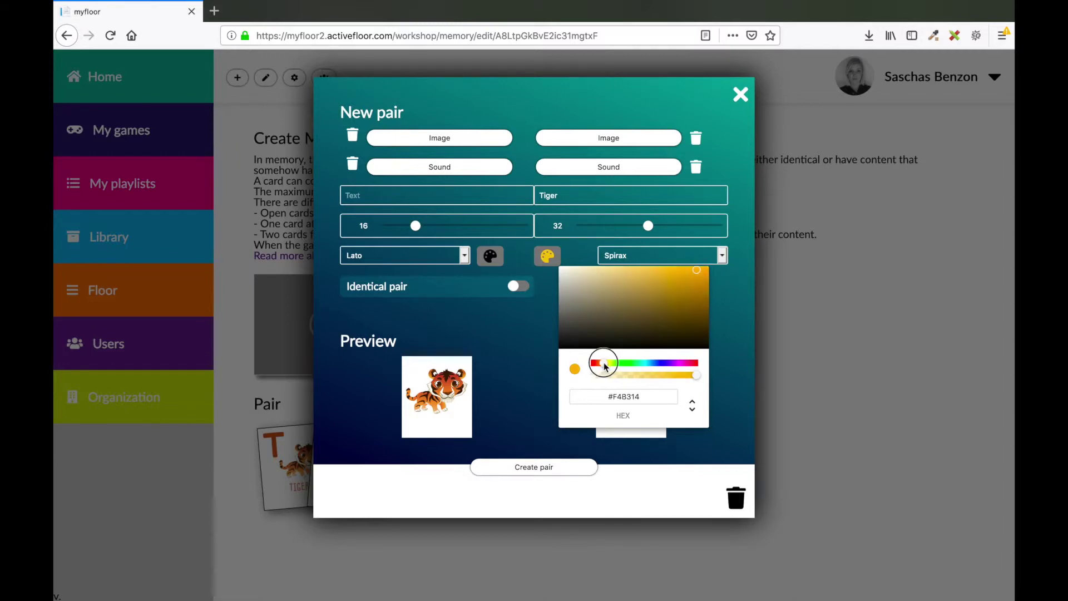
{"action": "left_click", "coordinate": [532, 349]}
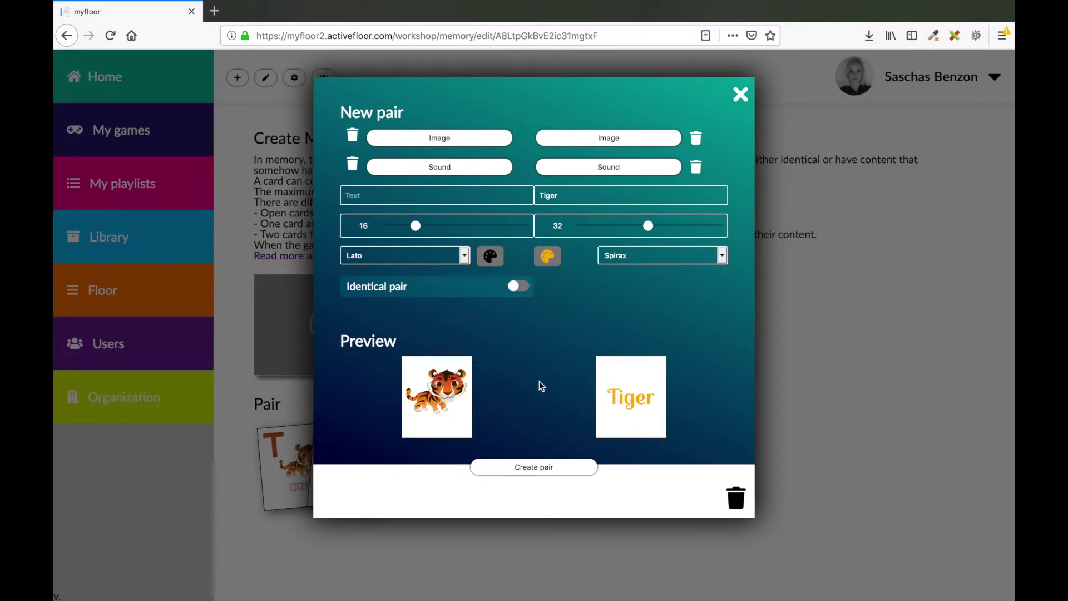
{"action": "left_click", "coordinate": [535, 472]}
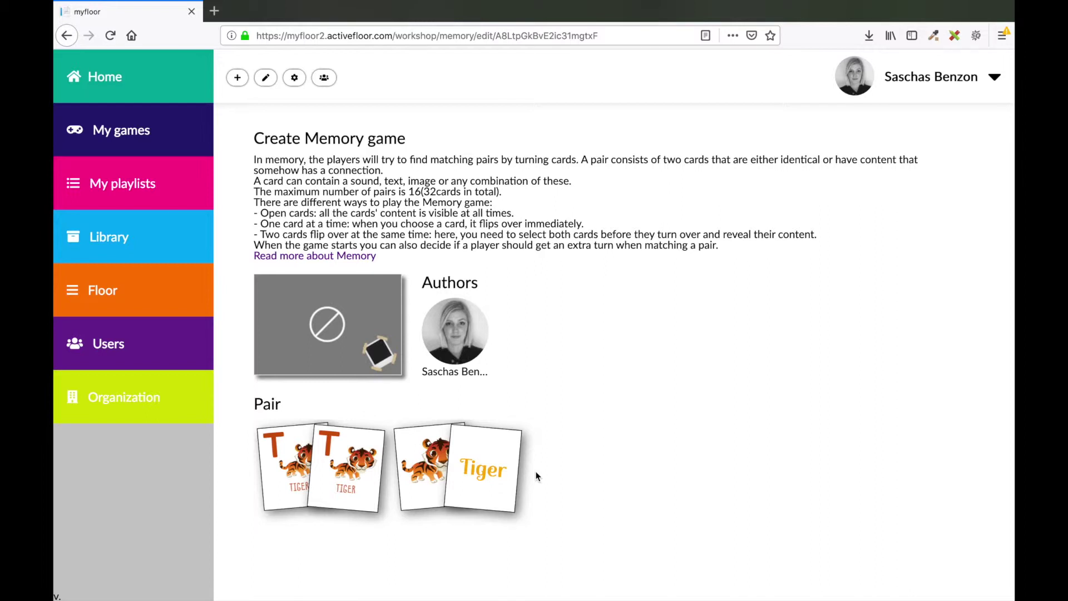
- Begin another pair and give its first card the text "Tiger" at size 26 in the Cabin Sketch font
{"action": "left_click", "coordinate": [238, 78]}
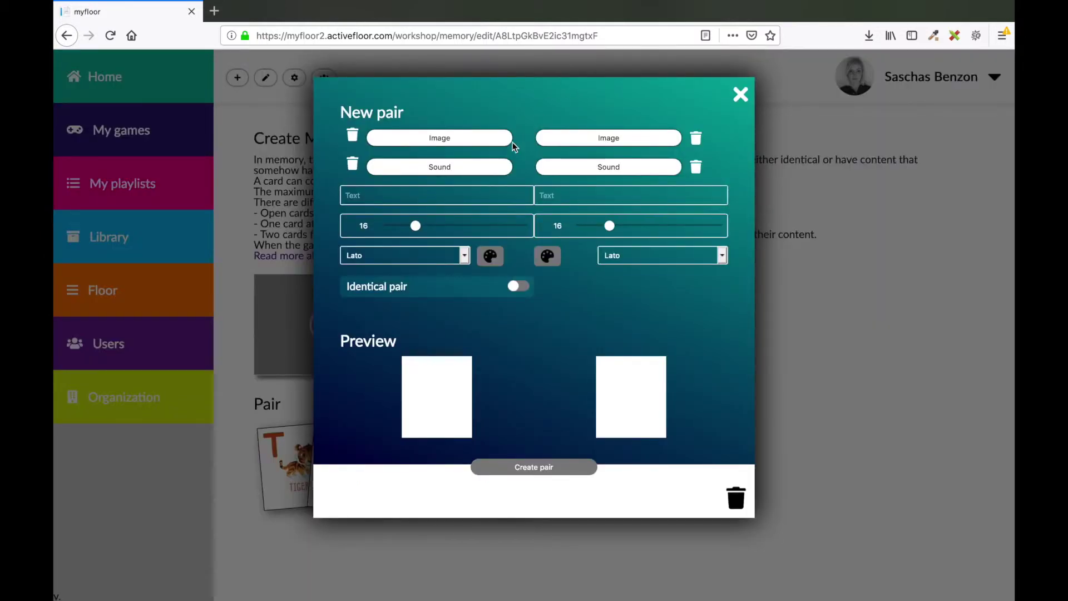
{"action": "left_click", "coordinate": [447, 192]}
{"action": "type", "text": "Tiger"}
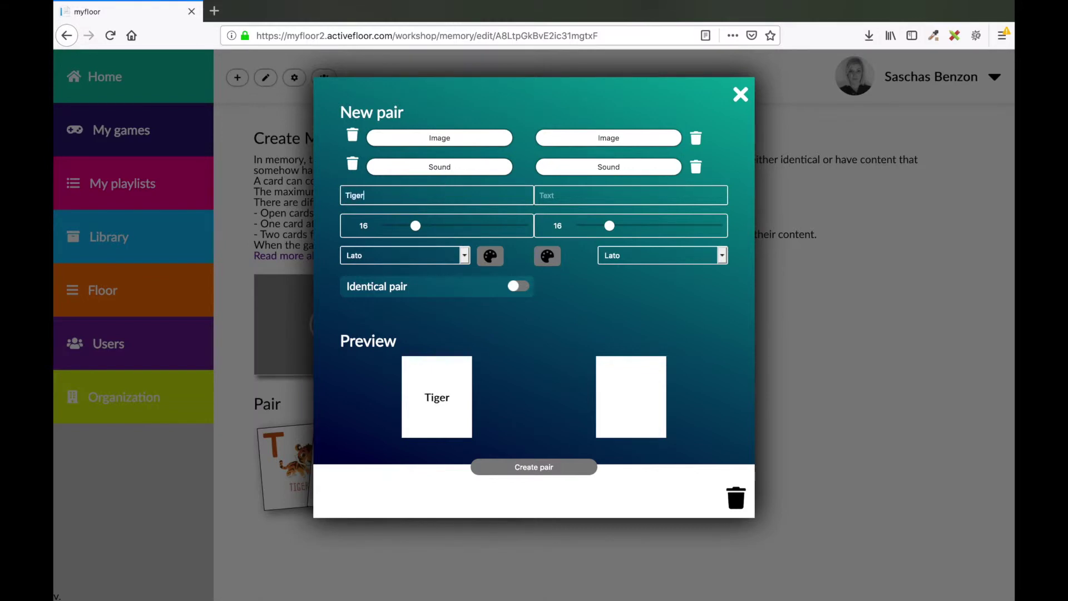
{"action": "left_click_drag", "start_coordinate": [416, 225], "coordinate": [440, 227]}
{"action": "left_click", "coordinate": [460, 256]}
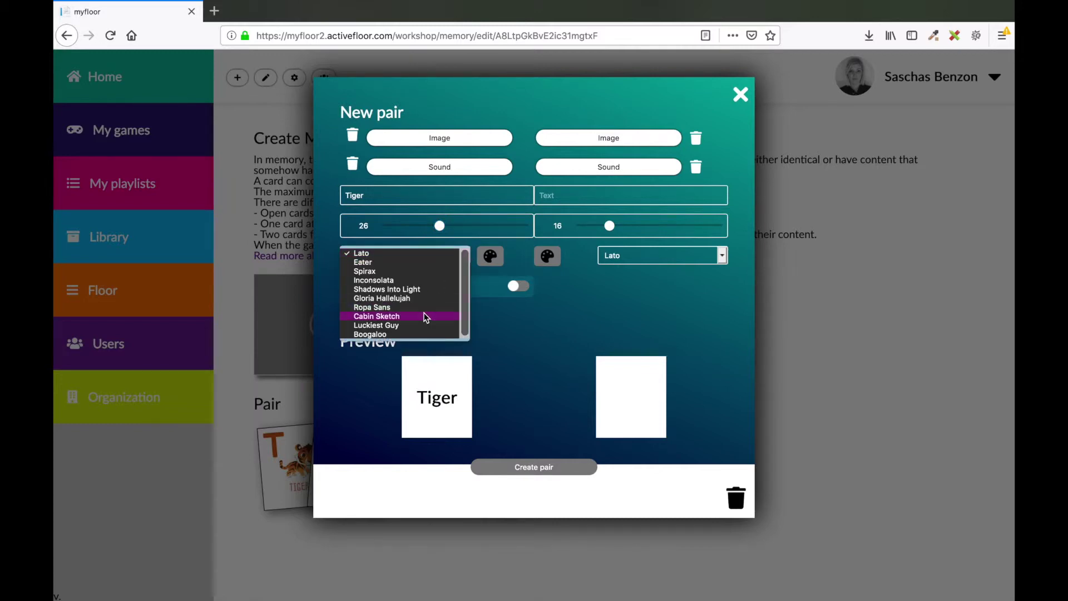
{"action": "left_click", "coordinate": [426, 317]}
- Colour the first card's "Tiger" text yellow-orange, #F0AE30
{"action": "left_click", "coordinate": [489, 257]}
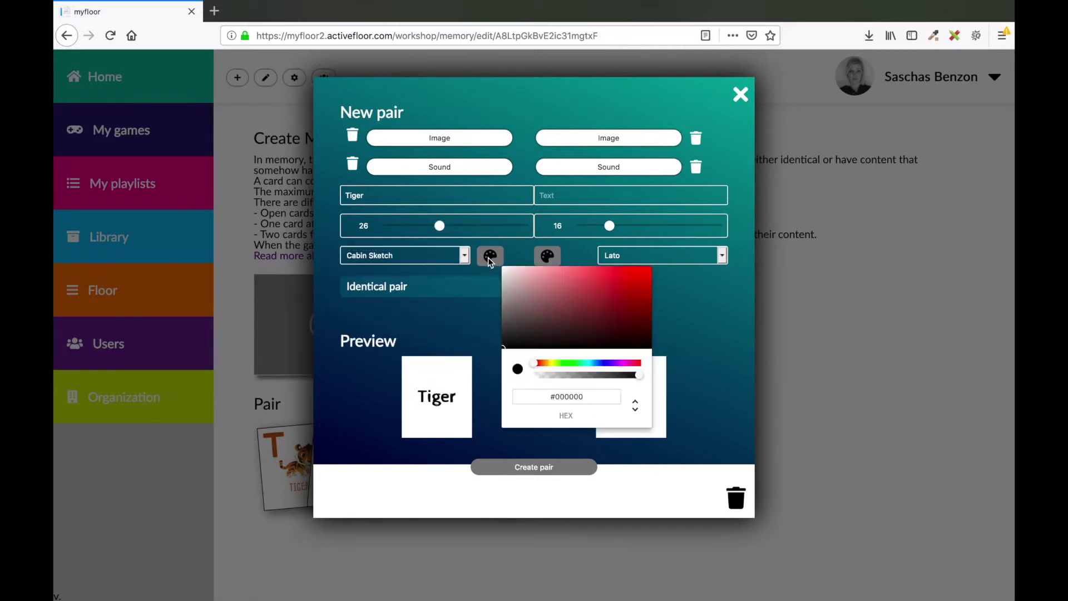
{"action": "left_click_drag", "start_coordinate": [534, 363], "coordinate": [546, 362]}
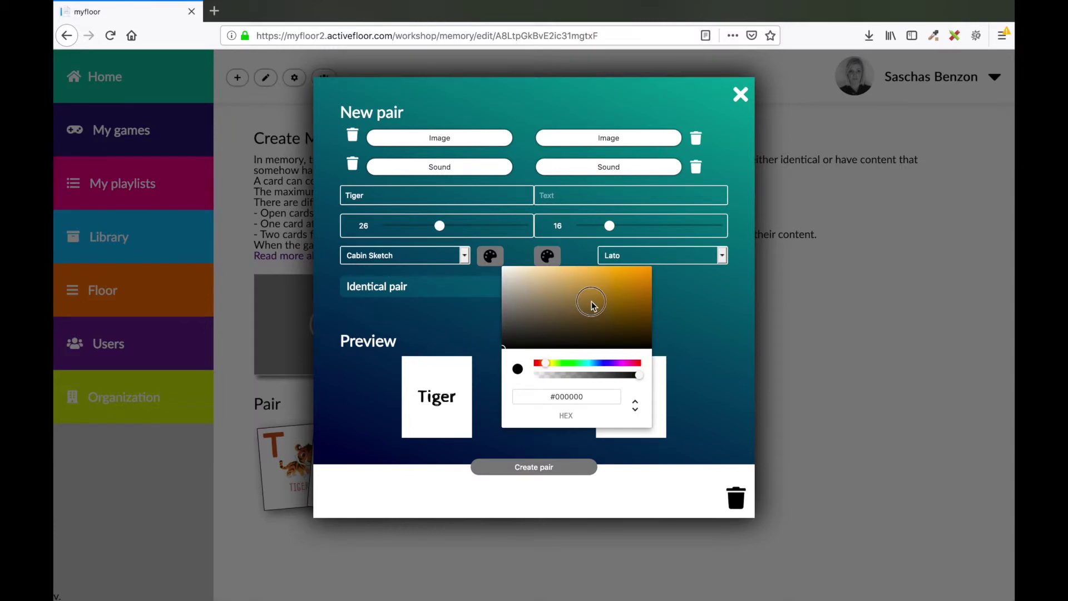
{"action": "left_click_drag", "start_coordinate": [591, 303], "coordinate": [622, 271]}
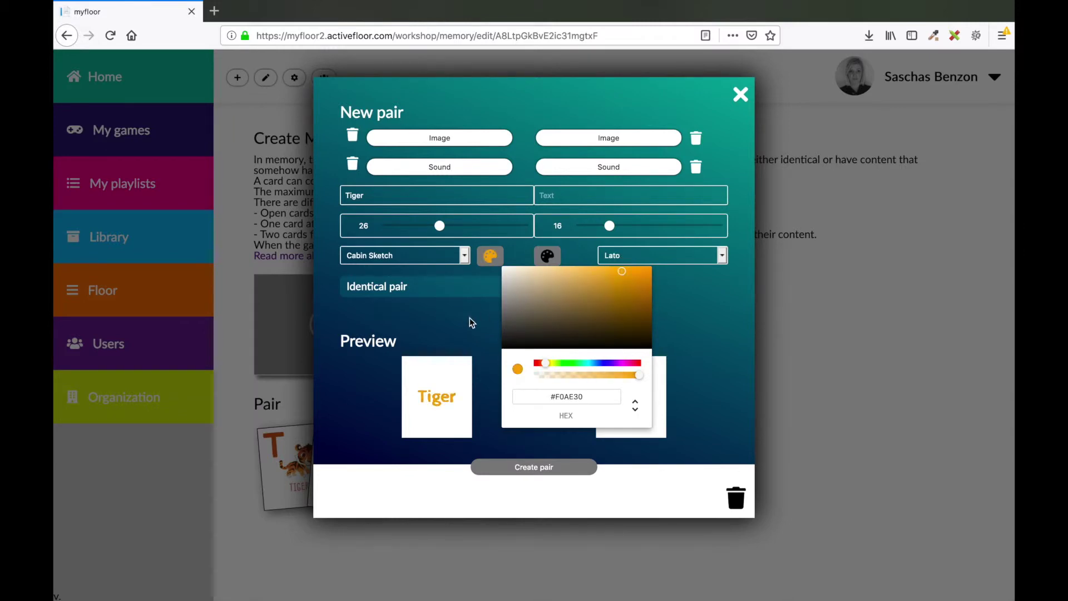
{"action": "left_click", "coordinate": [469, 320]}
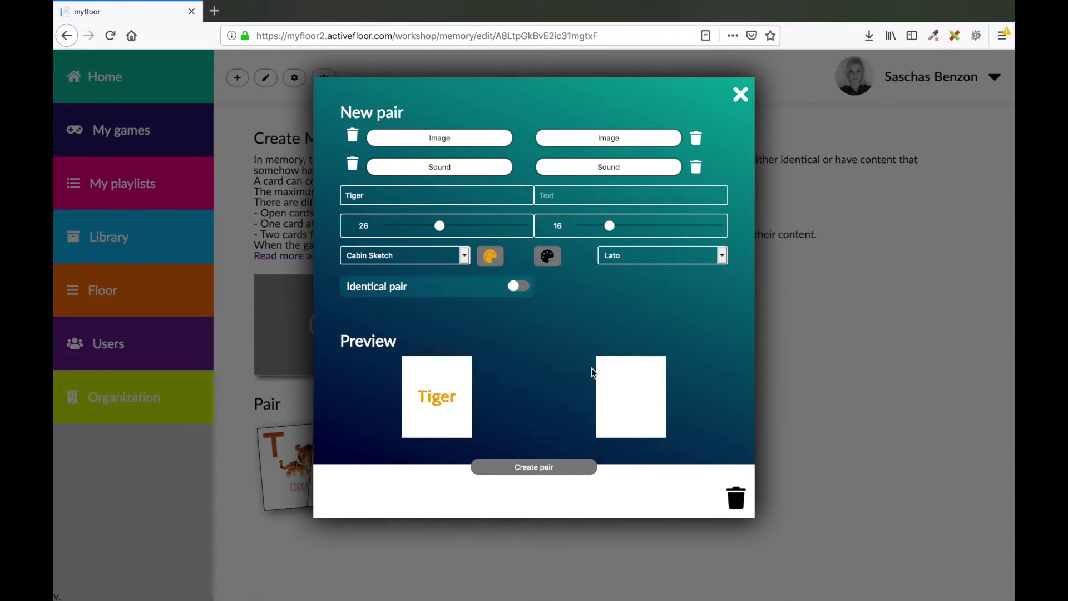
- Add the sound file Bengal_Tiger_short_roar_03.mp3 to the second card of the new pair
{"action": "left_click", "coordinate": [608, 168]}
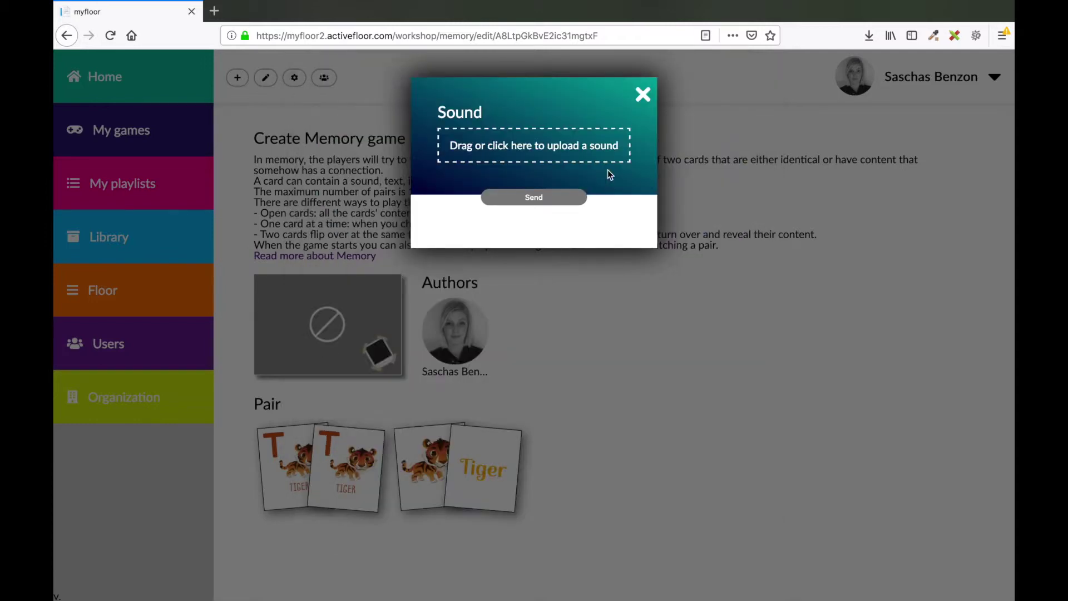
{"action": "left_click", "coordinate": [560, 155]}
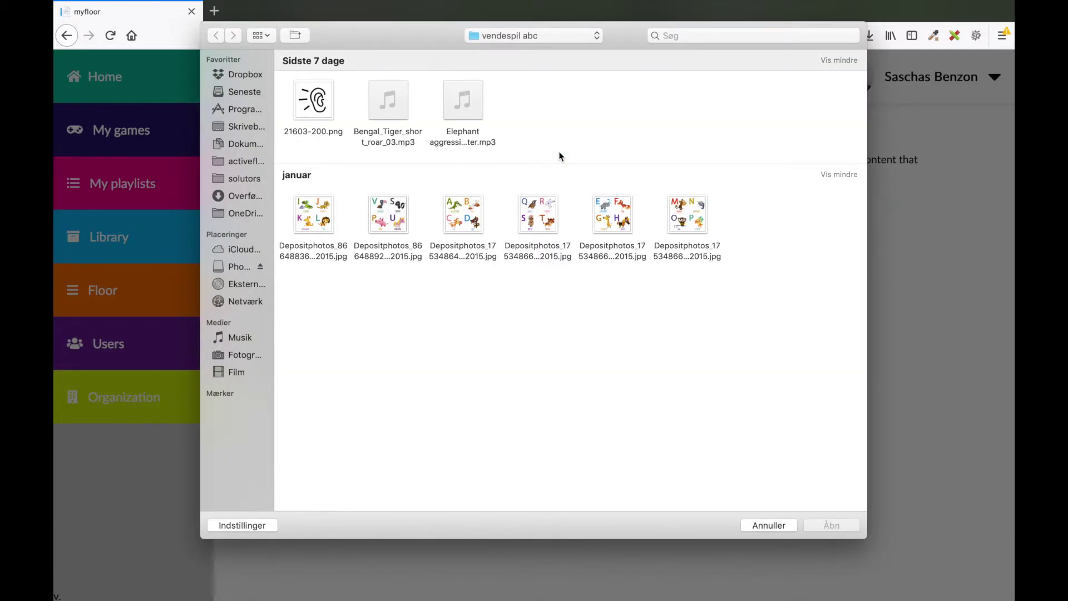
{"action": "mouse_move", "coordinate": [403, 111]}
{"action": "left_click", "coordinate": [389, 102]}
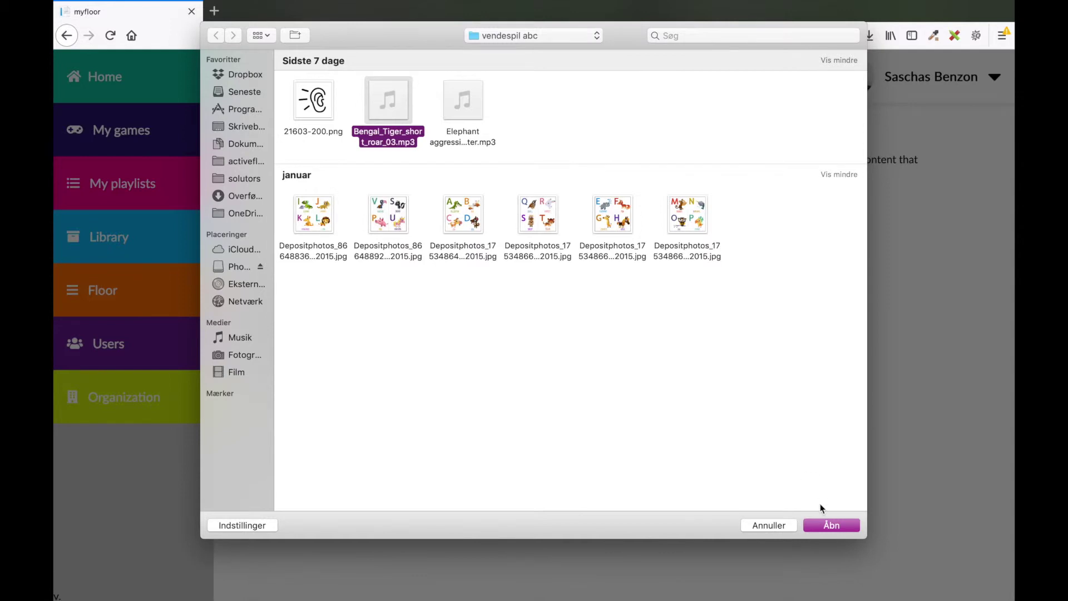
{"action": "left_click", "coordinate": [825, 526]}
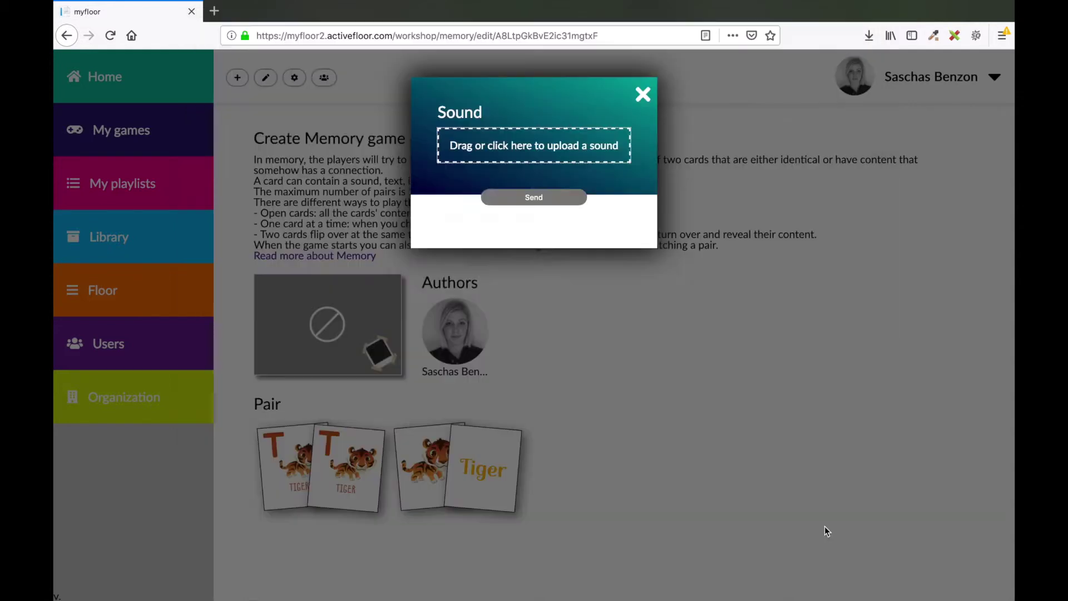
{"action": "left_click", "coordinate": [537, 228]}
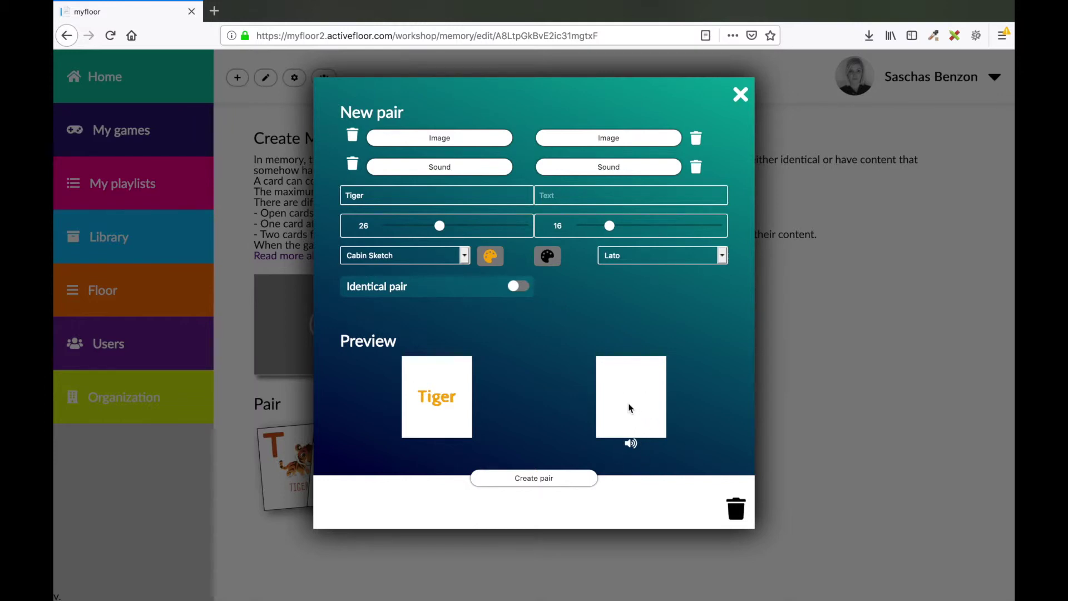
- Add the ear picture 21603-200.png to the second card at maximum size and create the pair
{"action": "left_click", "coordinate": [596, 141]}
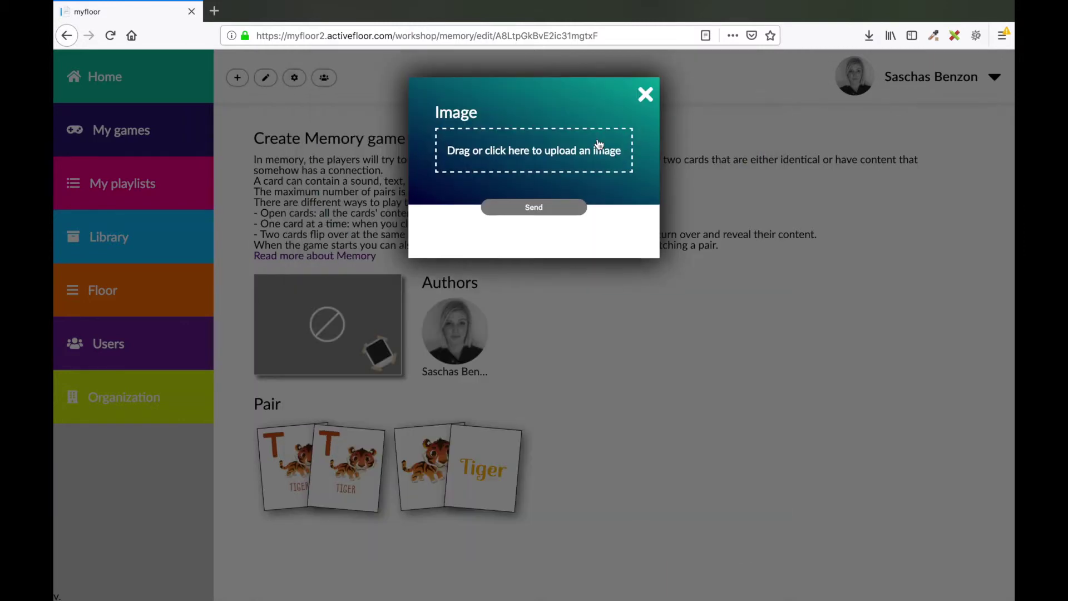
{"action": "left_click", "coordinate": [555, 156]}
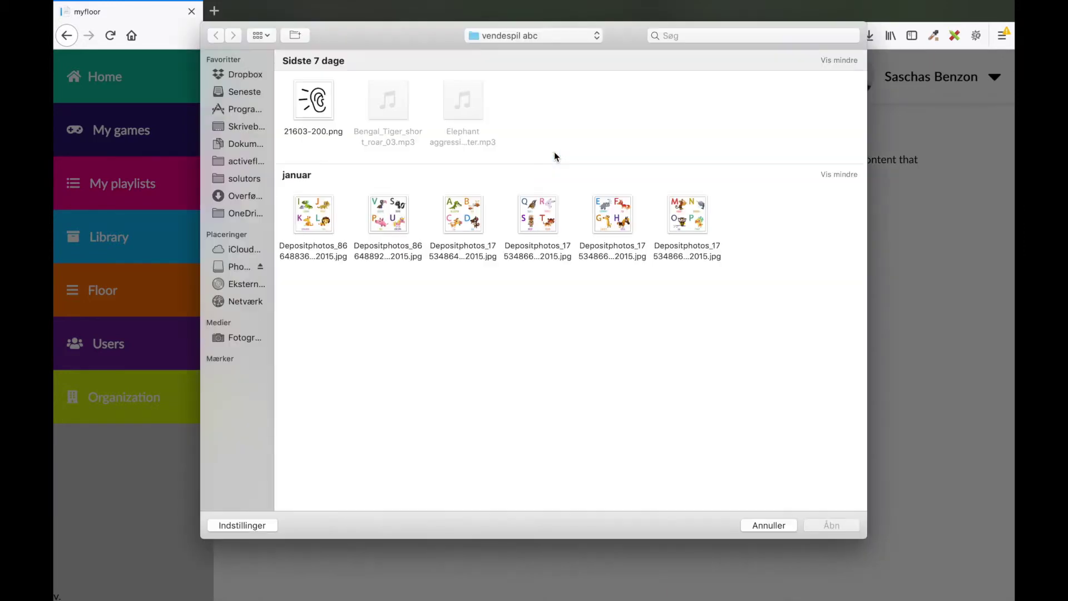
{"action": "left_click", "coordinate": [326, 114]}
{"action": "double_click", "coordinate": [326, 116]}
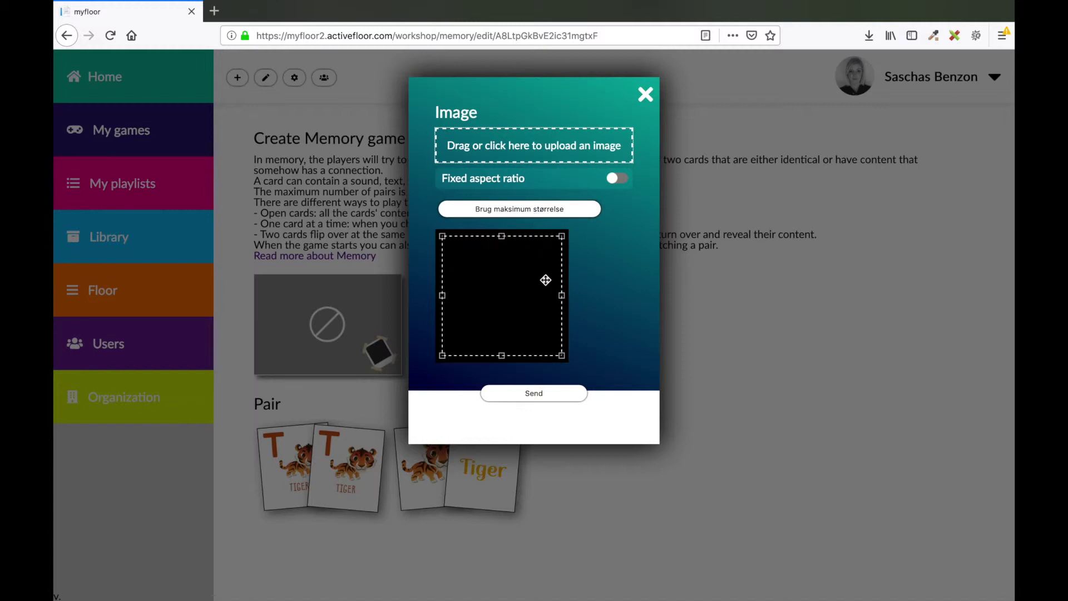
{"action": "left_click", "coordinate": [535, 215]}
{"action": "left_click", "coordinate": [532, 393]}
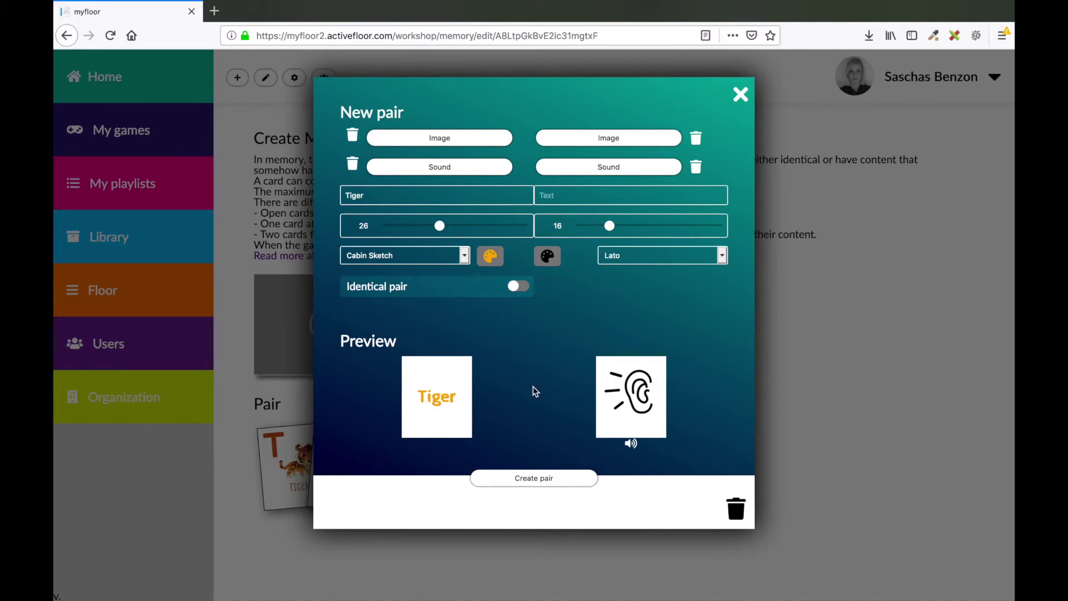
{"action": "left_click", "coordinate": [532, 478]}
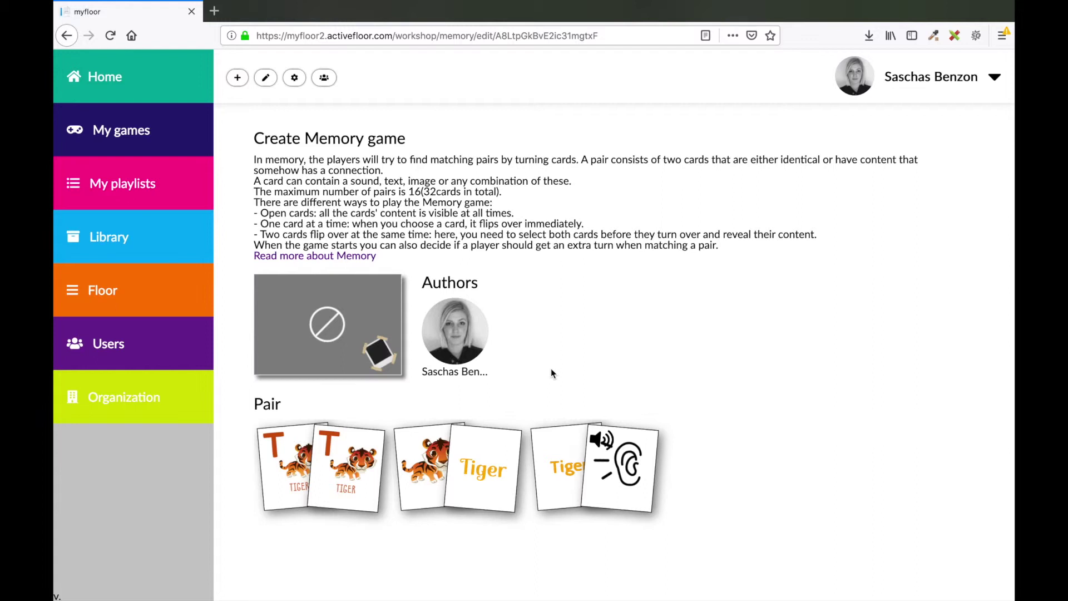
- Try the Unicorn and Deathstone skins in the game settings and return to the Default skin
{"action": "left_click", "coordinate": [295, 79]}
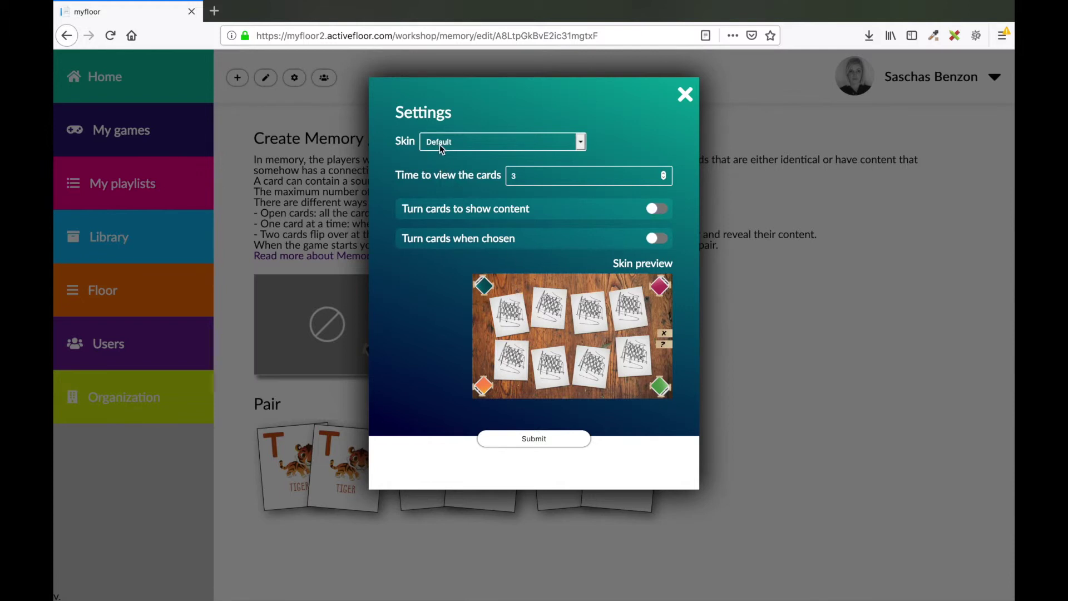
{"action": "left_click", "coordinate": [459, 145]}
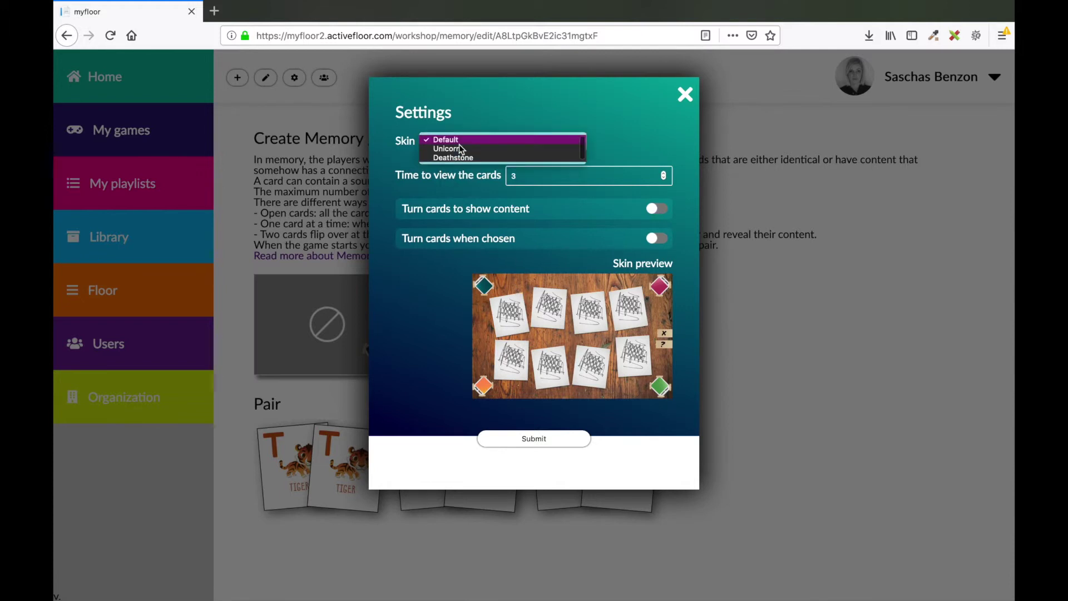
{"action": "left_click", "coordinate": [462, 149]}
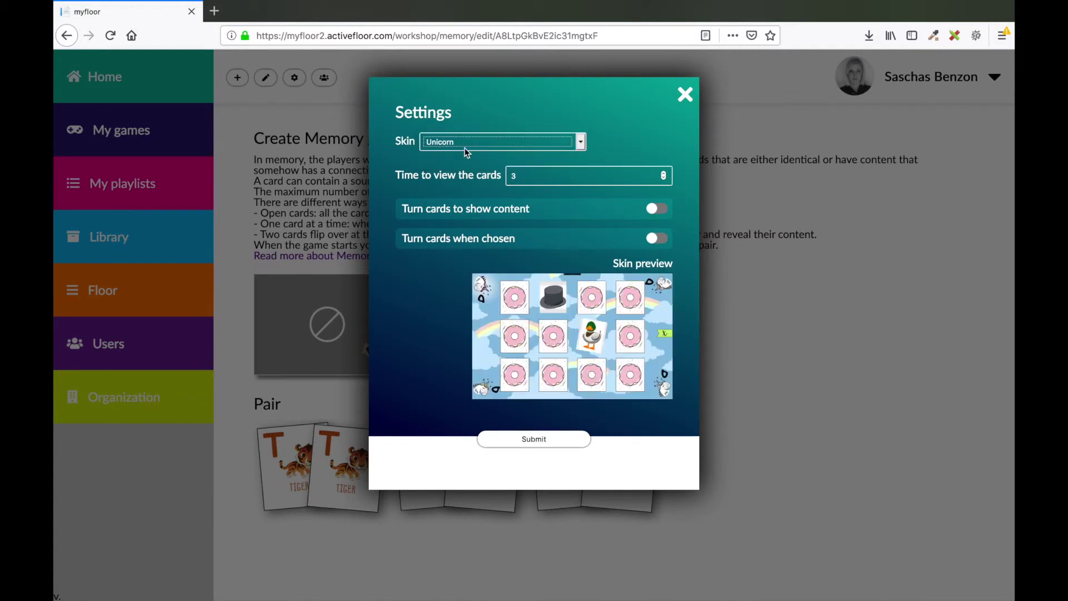
{"action": "left_click", "coordinate": [474, 145]}
{"action": "left_click", "coordinate": [472, 149]}
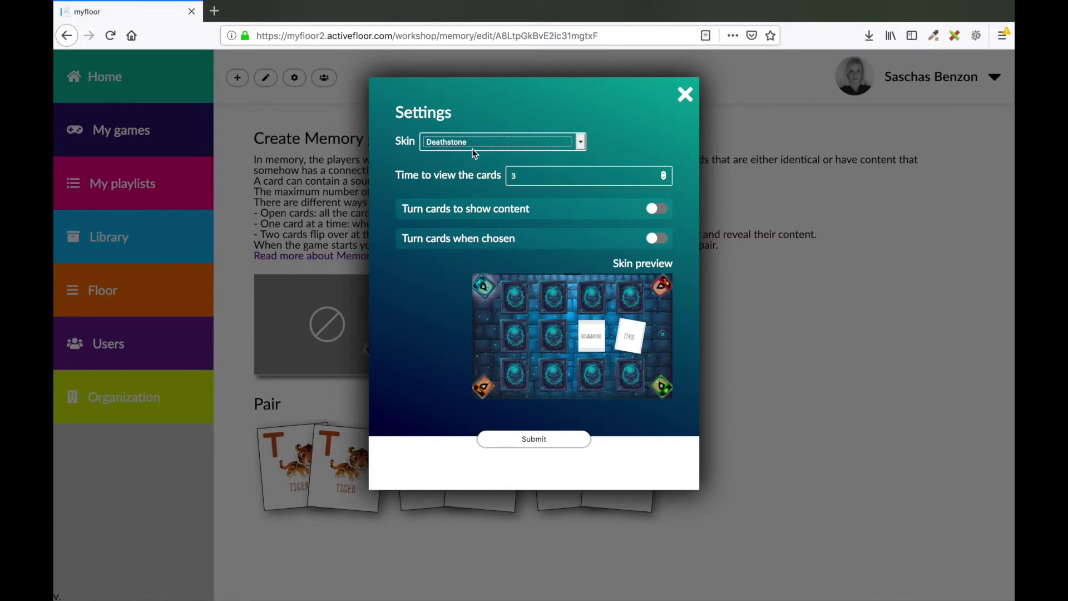
{"action": "left_click", "coordinate": [474, 153]}
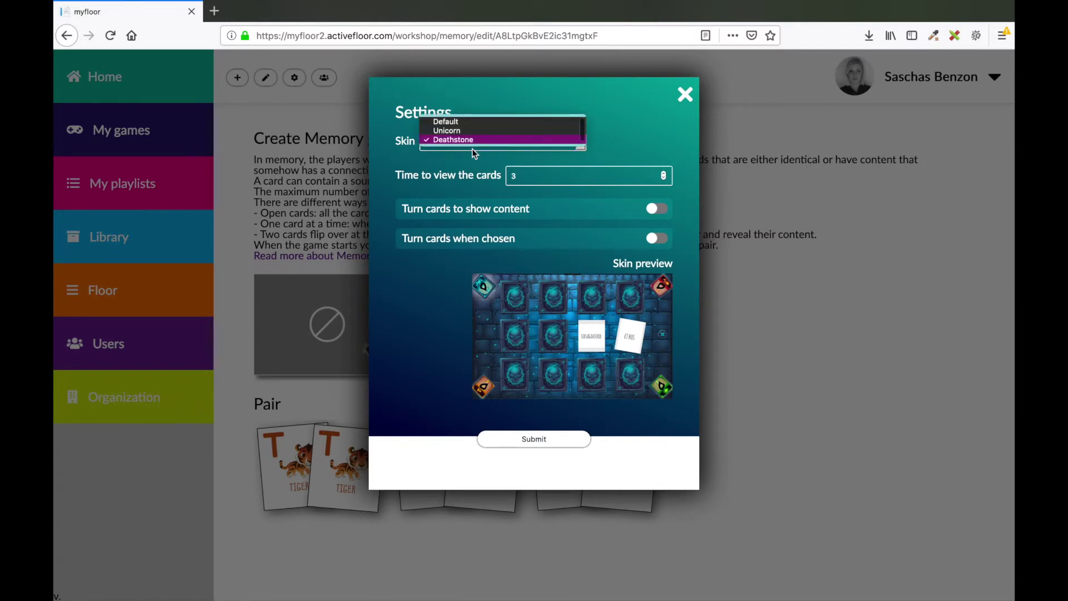
{"action": "left_click", "coordinate": [469, 122]}
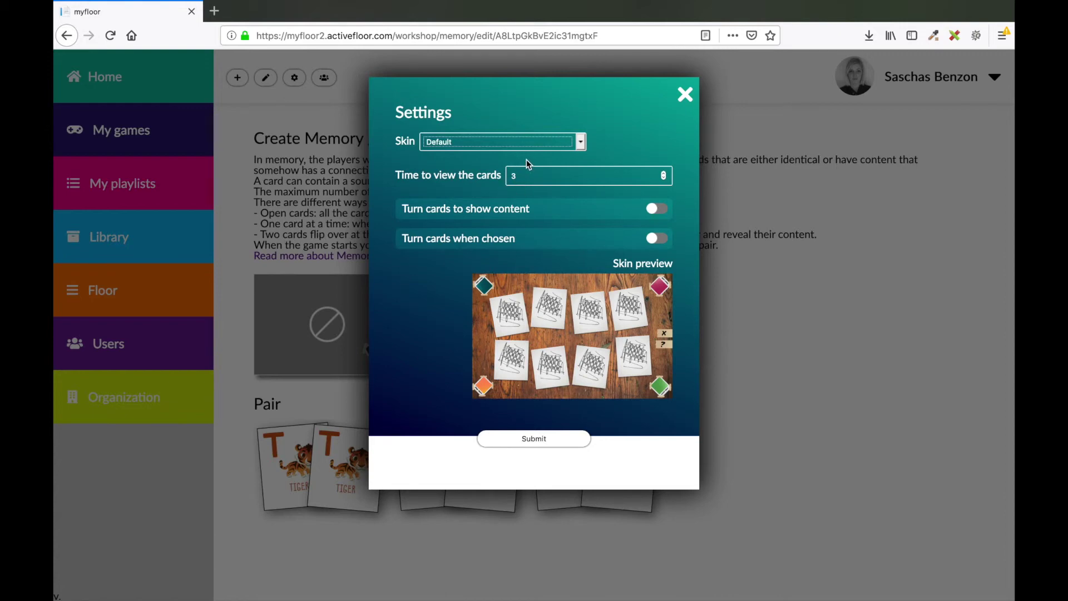
- Adjust the time to view the cards and bring it back to 3
{"action": "left_click", "coordinate": [664, 176]}
{"action": "left_click", "coordinate": [663, 175]}
{"action": "left_click", "coordinate": [664, 178]}
- Switch always-shown content and simultaneous turning of two cards on and back off, and submit the game settings
{"action": "left_click", "coordinate": [657, 210]}
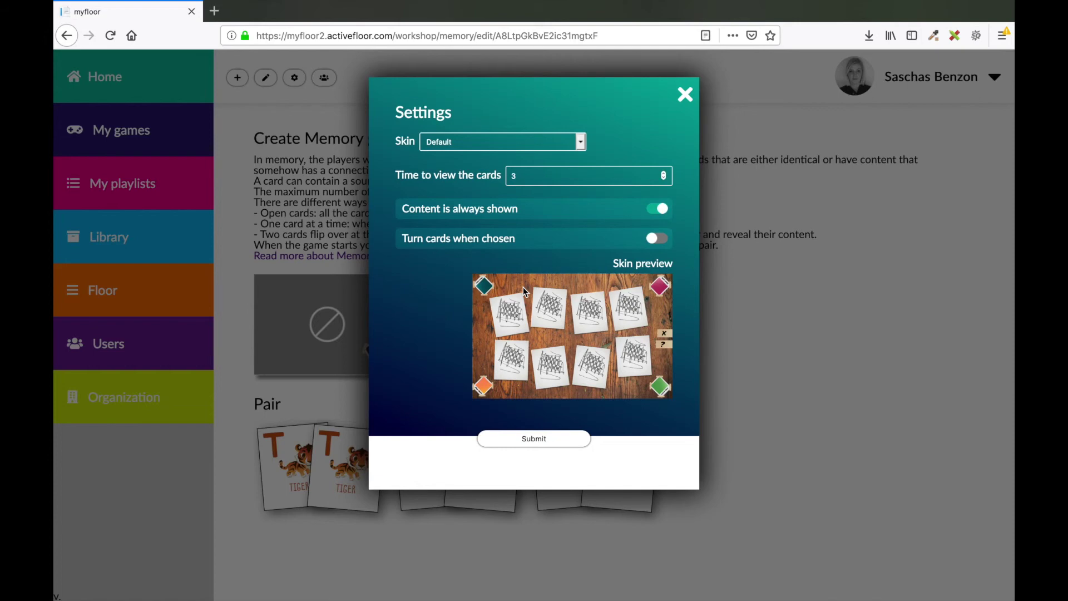
{"action": "left_click", "coordinate": [659, 240]}
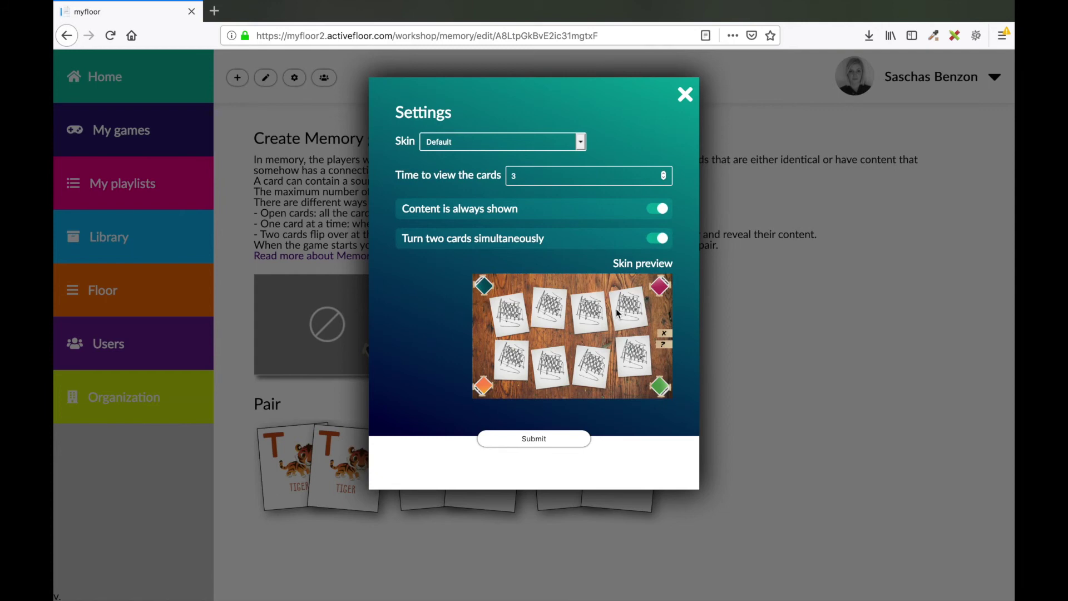
{"action": "left_click", "coordinate": [655, 239]}
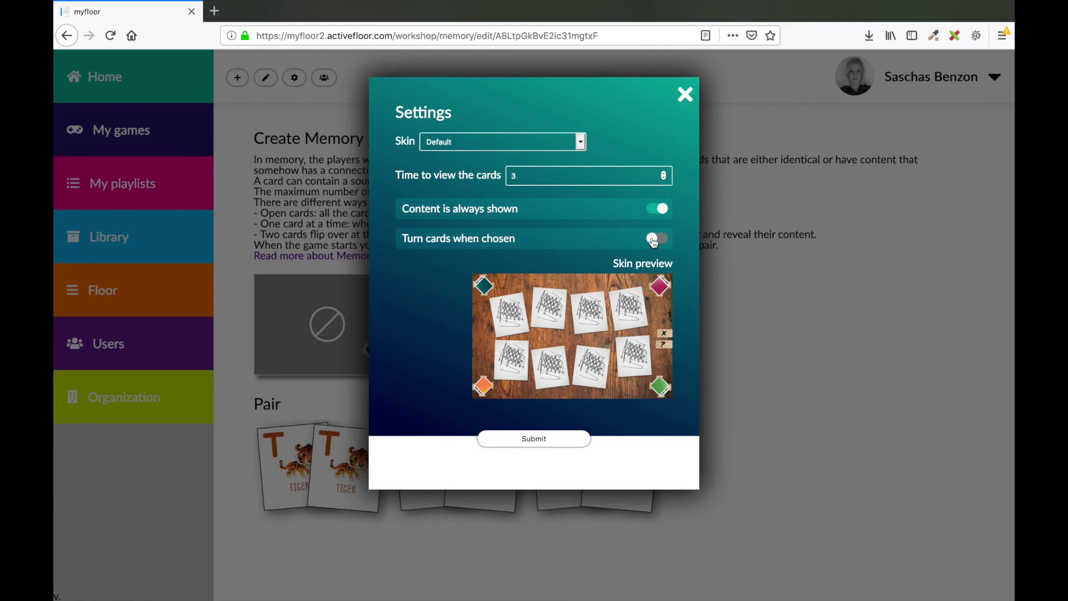
{"action": "left_click", "coordinate": [660, 213]}
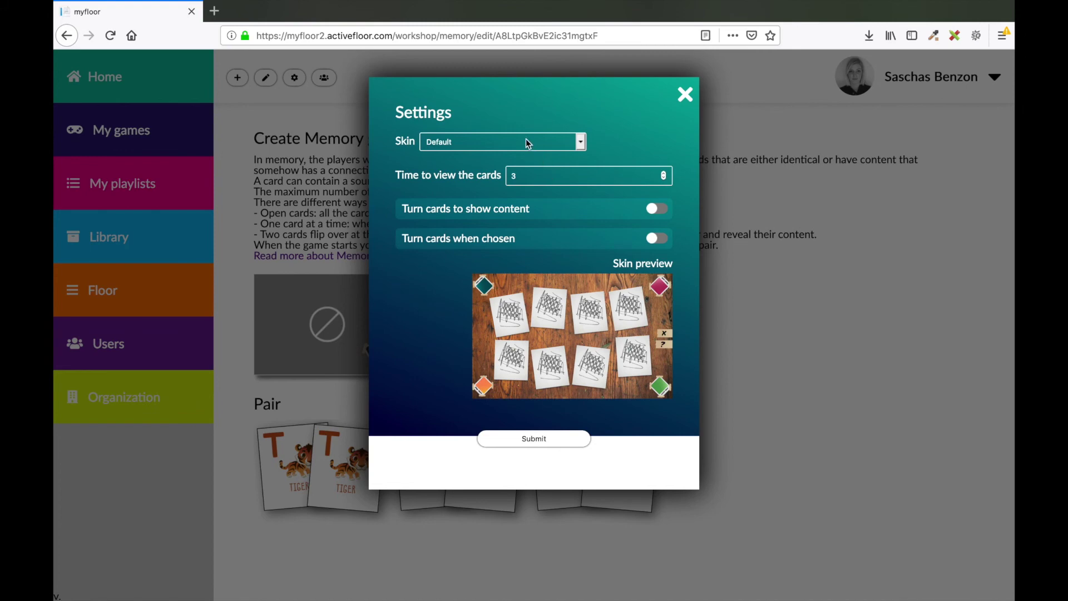
{"action": "left_click", "coordinate": [530, 445]}
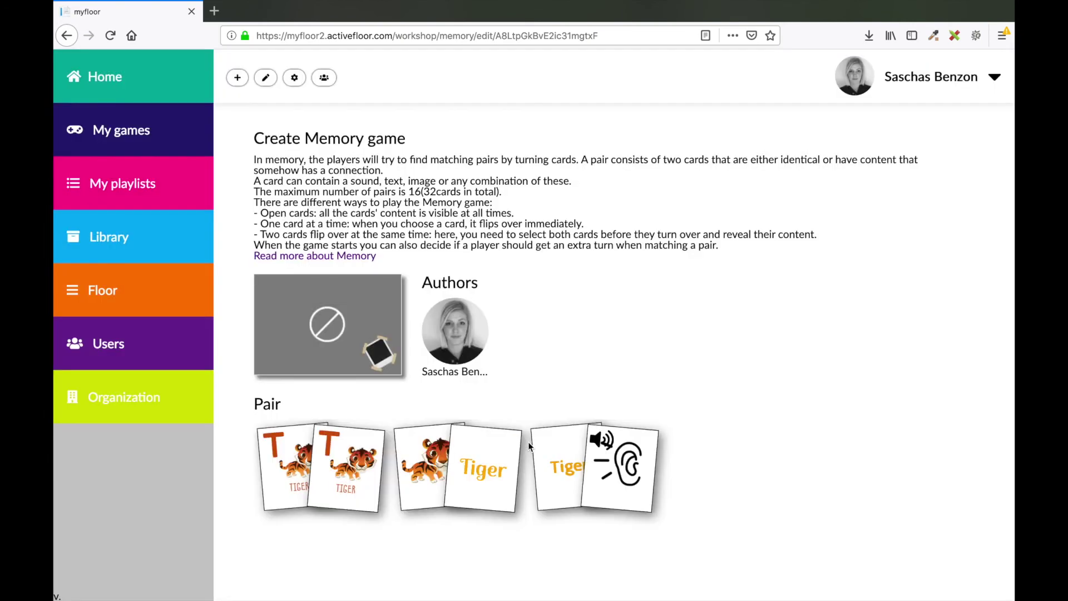